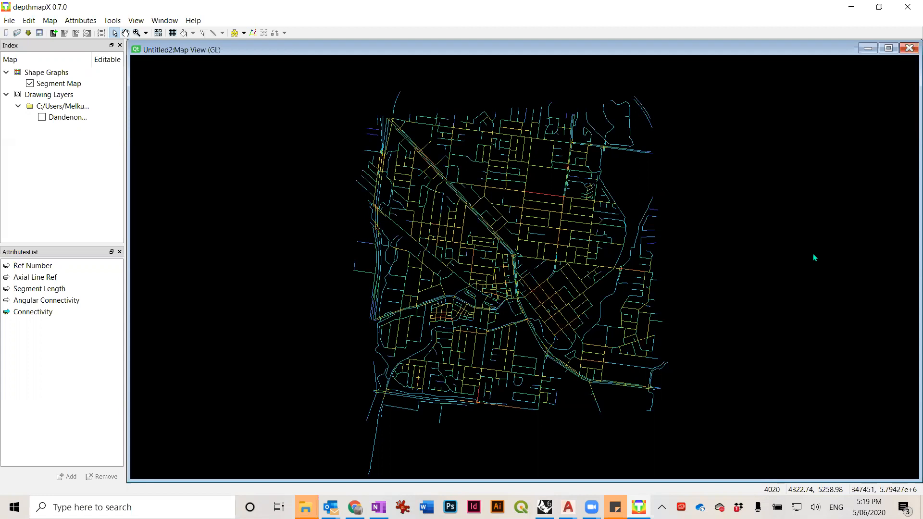
Step: Select a central street segment in the segment map and calculate Angular Step depth from it
{"action": "scroll", "coordinate": [502, 306], "scroll_direction": "up", "scroll_amount": 5}
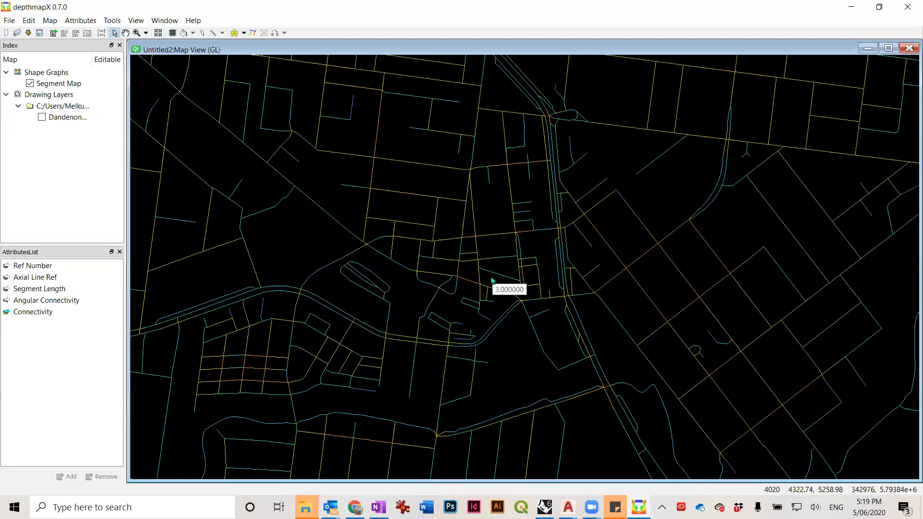
{"action": "scroll", "coordinate": [510, 297], "scroll_direction": "up", "scroll_amount": 2}
{"action": "scroll", "coordinate": [511, 298], "scroll_direction": "down", "scroll_amount": 3}
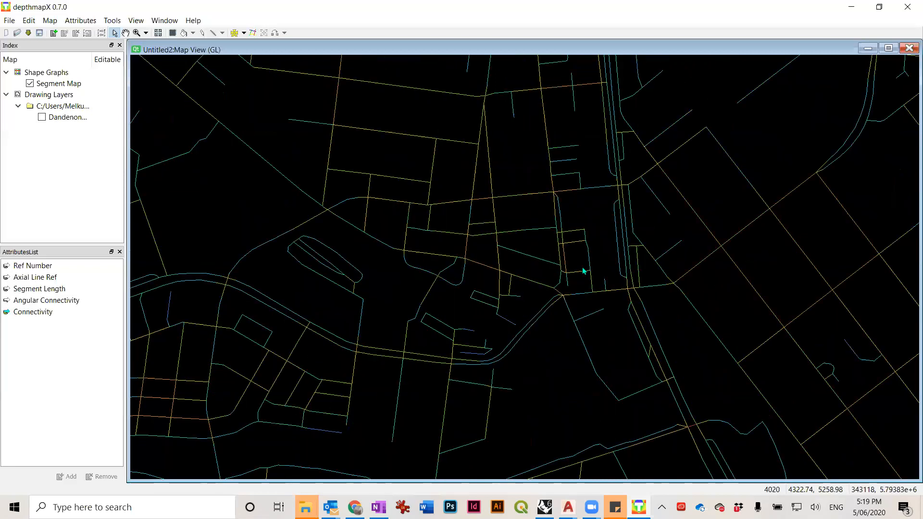
{"action": "scroll", "coordinate": [511, 275], "scroll_direction": "up", "scroll_amount": 2}
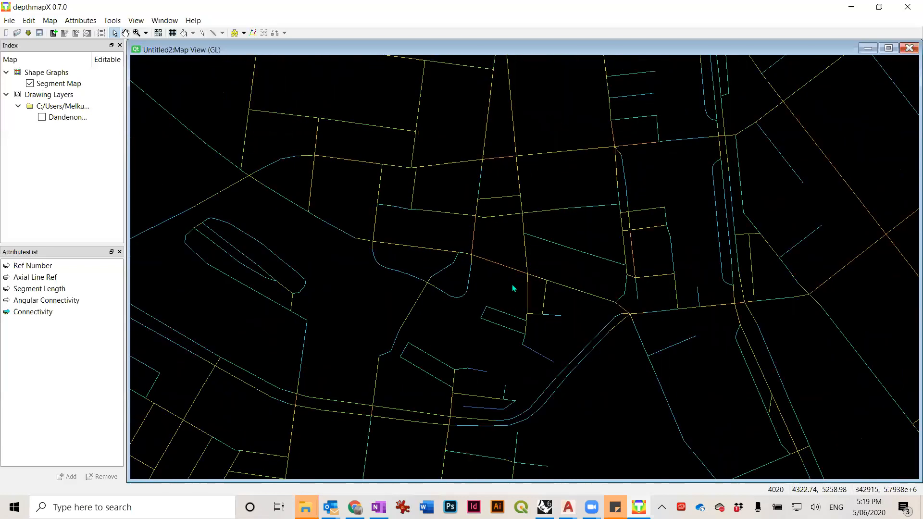
{"action": "left_click_drag", "start_coordinate": [511, 284], "coordinate": [480, 247]}
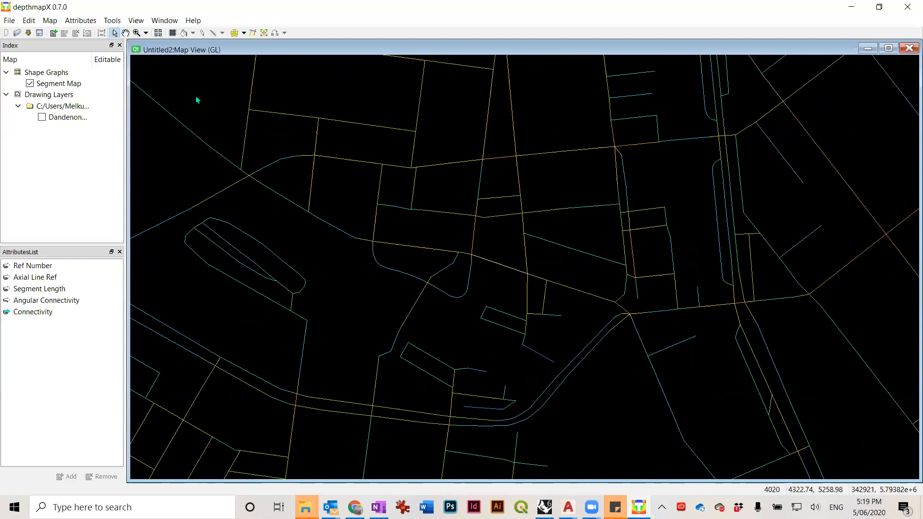
{"action": "left_click", "coordinate": [115, 34]}
{"action": "left_click", "coordinate": [114, 21]}
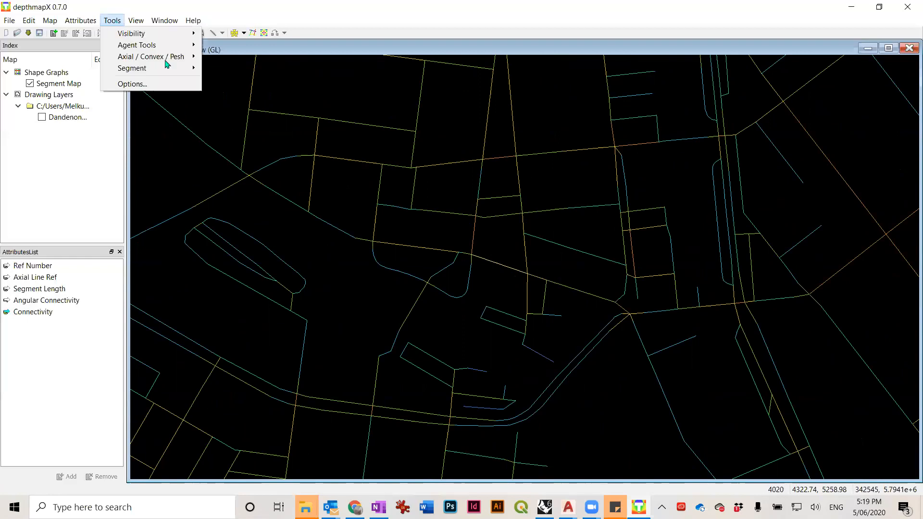
{"action": "mouse_move", "coordinate": [177, 71]}
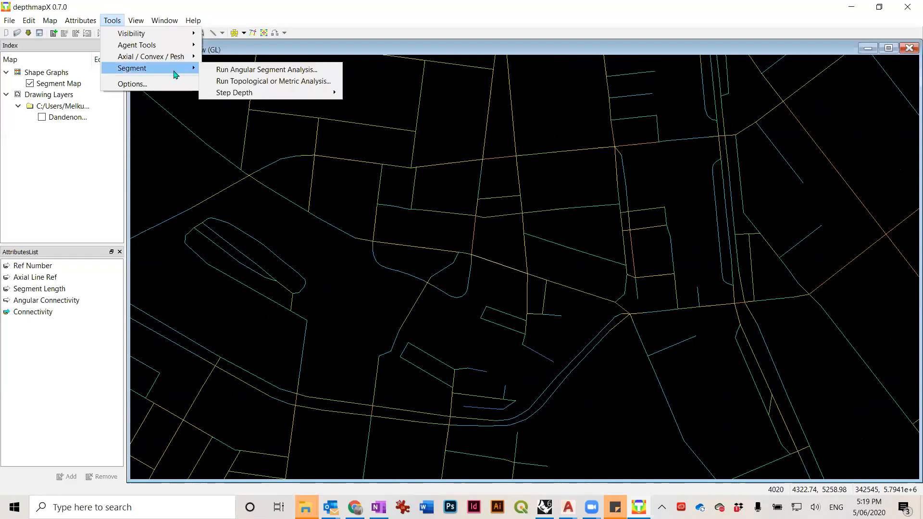
{"action": "mouse_move", "coordinate": [241, 98]}
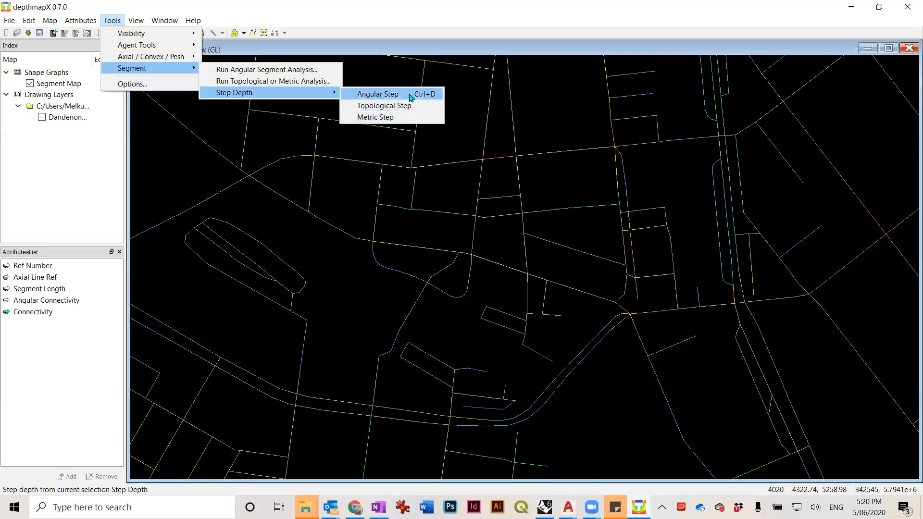
{"action": "left_click", "coordinate": [378, 95]}
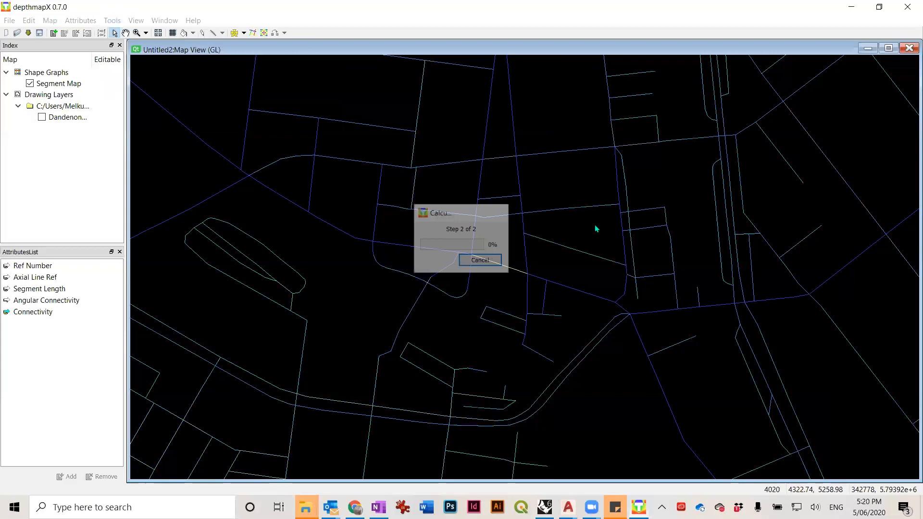
Step: Examine the angular step depth colours across the whole street network, including the outlying streets at the north-east edge
{"action": "scroll", "coordinate": [461, 290], "scroll_direction": "down", "scroll_amount": 5}
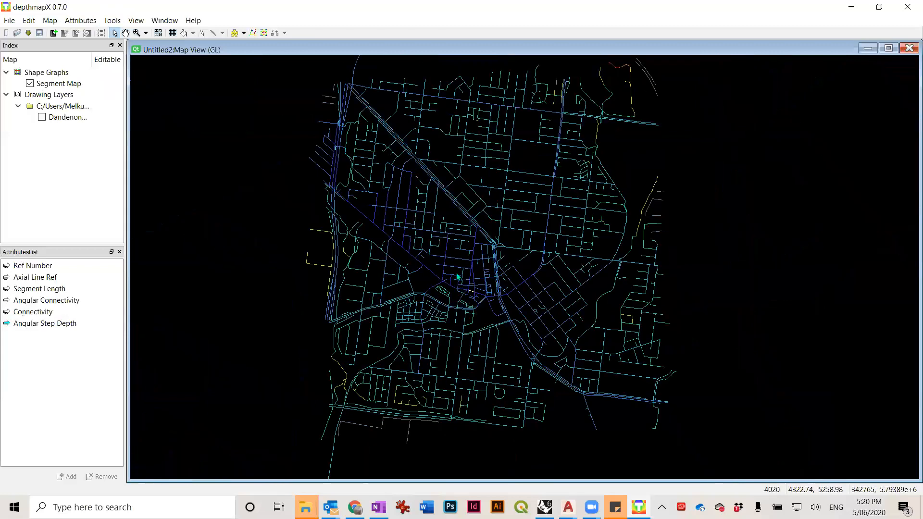
{"action": "scroll", "coordinate": [454, 259], "scroll_direction": "down", "scroll_amount": 1}
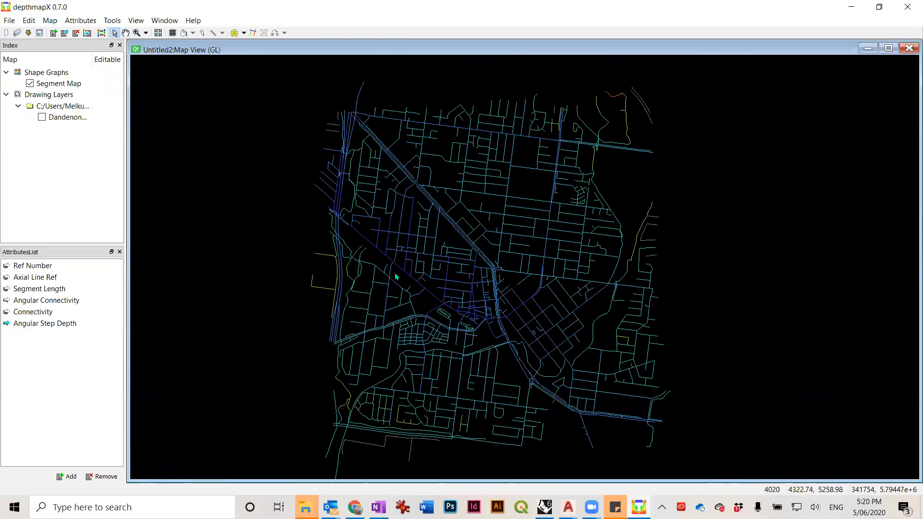
{"action": "scroll", "coordinate": [506, 264], "scroll_direction": "up", "scroll_amount": 3}
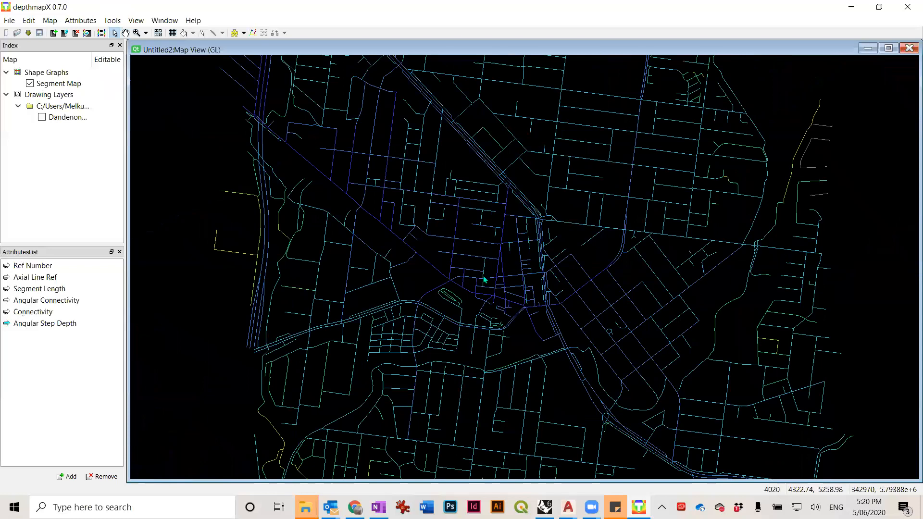
{"action": "scroll", "coordinate": [512, 379], "scroll_direction": "down", "scroll_amount": 3}
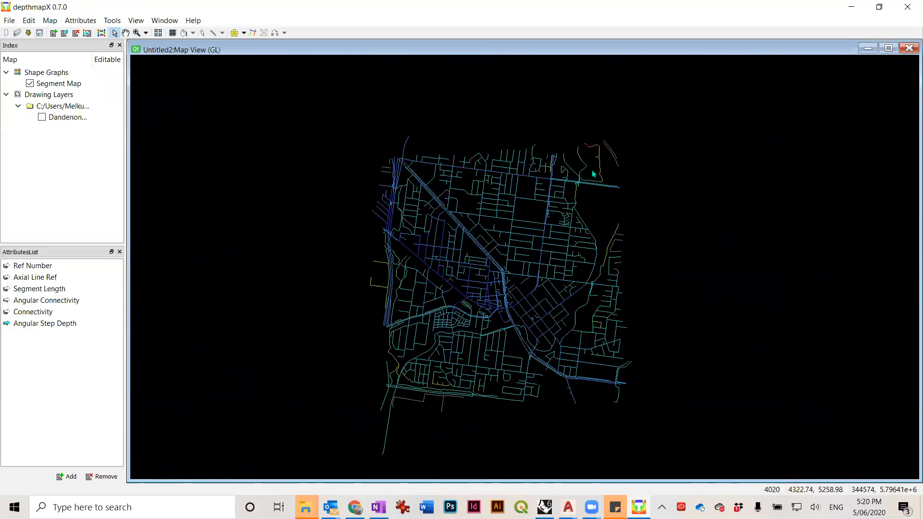
{"action": "scroll", "coordinate": [596, 153], "scroll_direction": "up", "scroll_amount": 3}
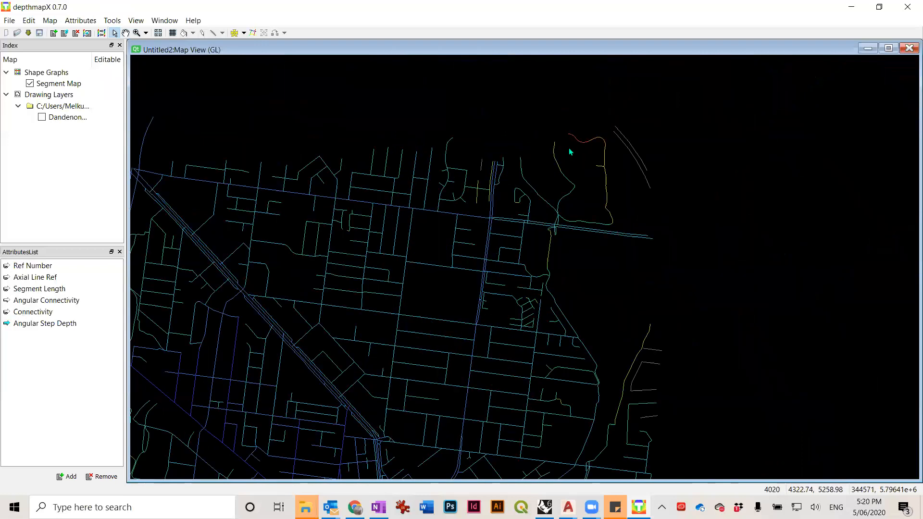
{"action": "scroll", "coordinate": [569, 148], "scroll_direction": "down", "scroll_amount": 3}
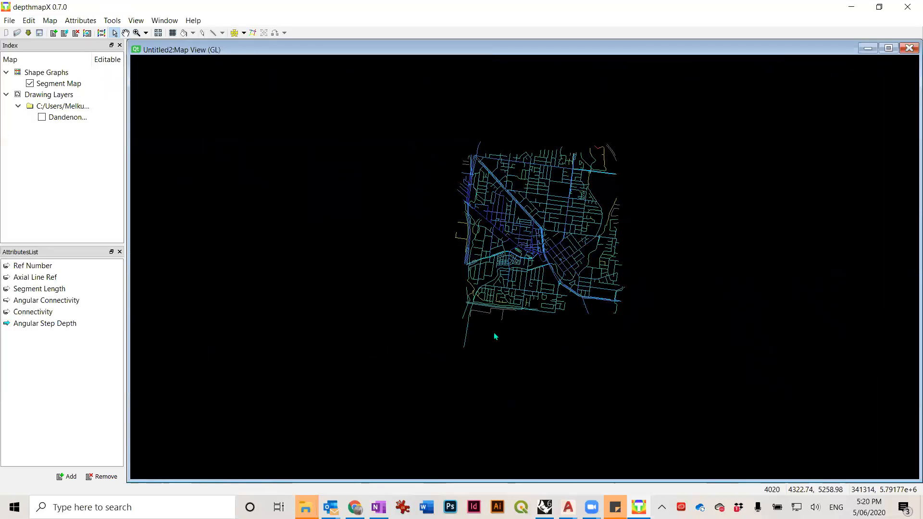
{"action": "scroll", "coordinate": [515, 307], "scroll_direction": "up", "scroll_amount": 1}
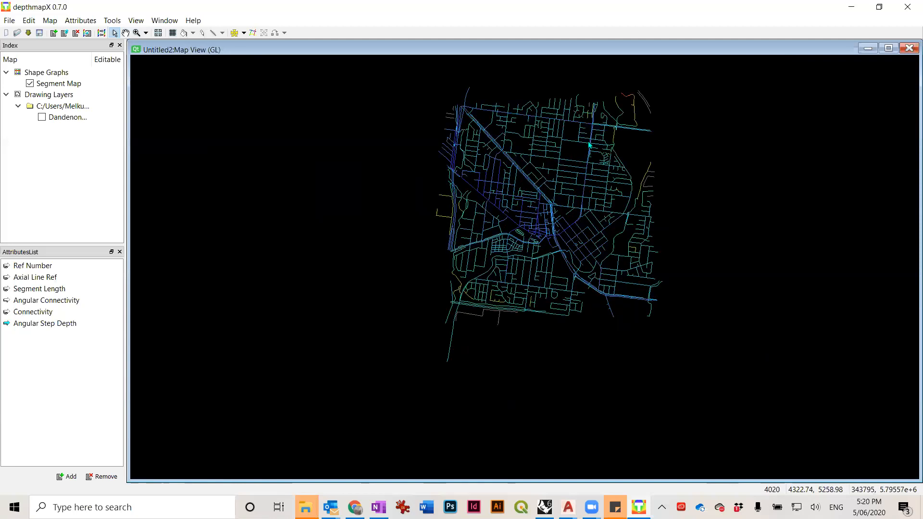
{"action": "mouse_move", "coordinate": [649, 115]}
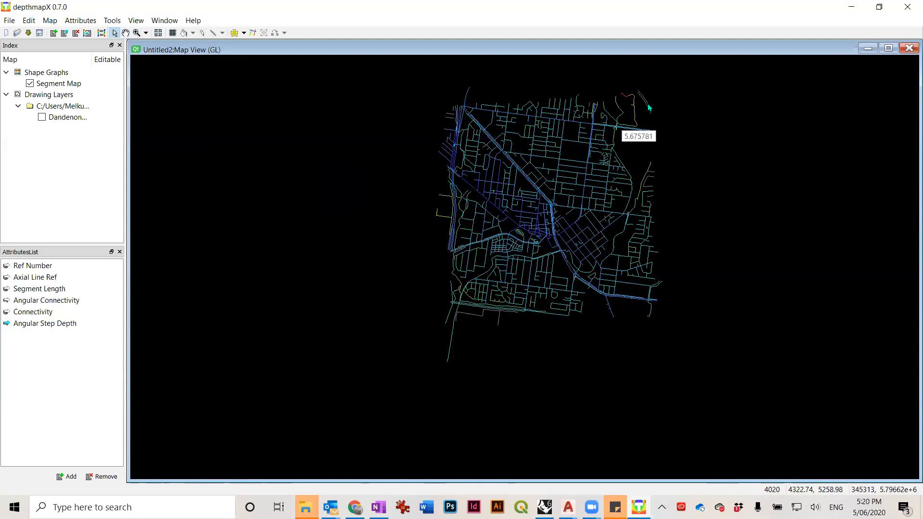
{"action": "scroll", "coordinate": [659, 92], "scroll_direction": "up", "scroll_amount": 2}
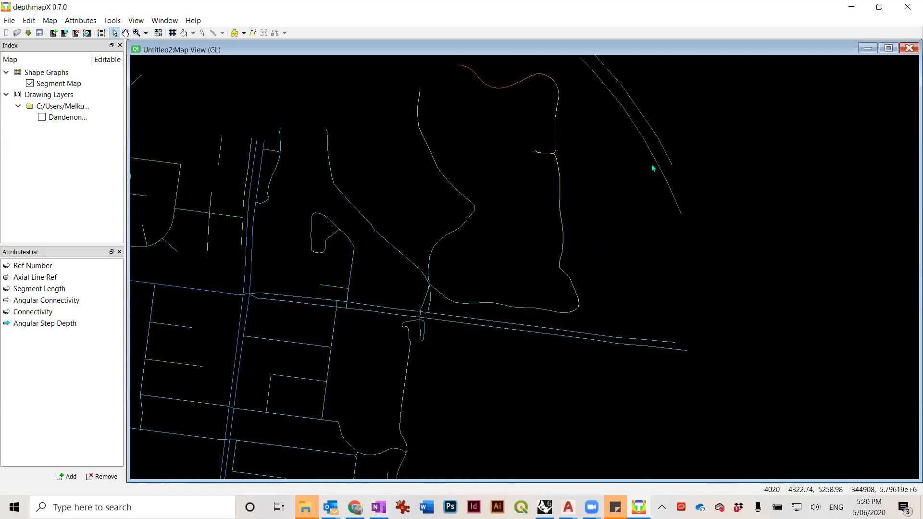
{"action": "scroll", "coordinate": [663, 128], "scroll_direction": "down", "scroll_amount": 2}
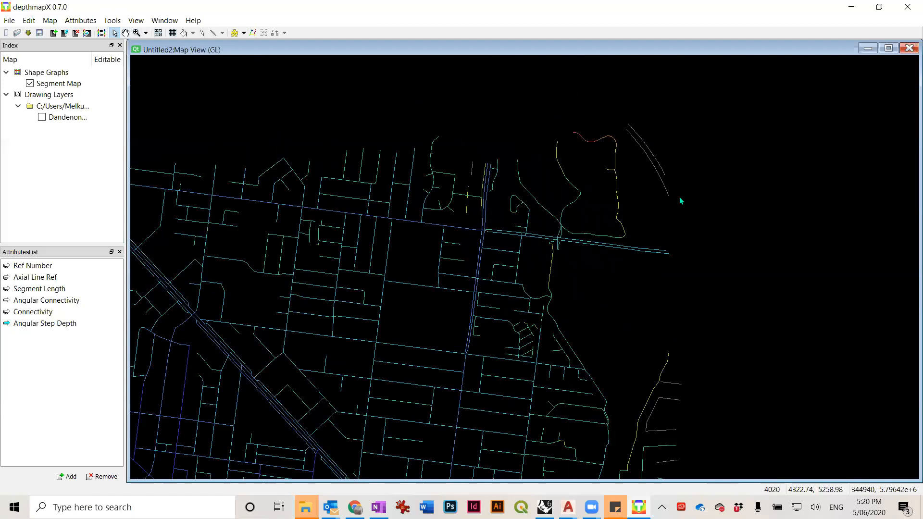
{"action": "scroll", "coordinate": [676, 154], "scroll_direction": "down", "scroll_amount": 2}
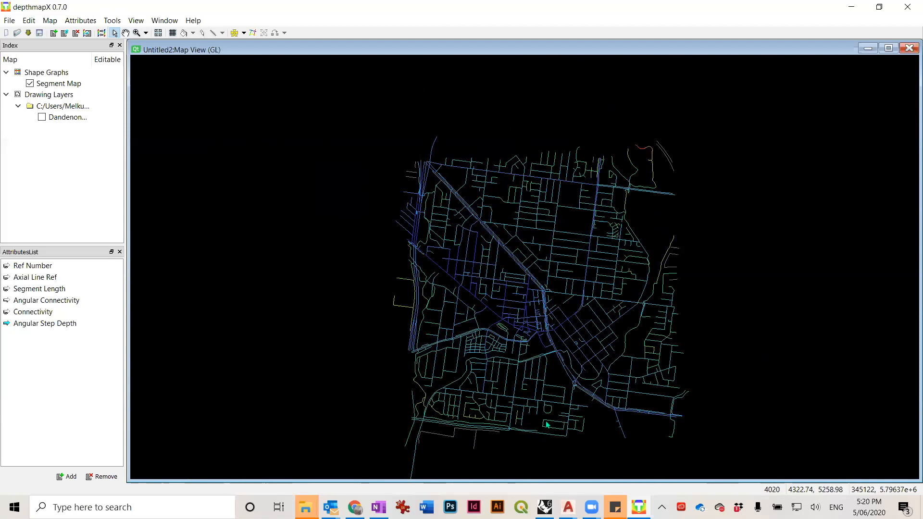
{"action": "left_click", "coordinate": [113, 20]}
{"action": "mouse_move", "coordinate": [139, 71]}
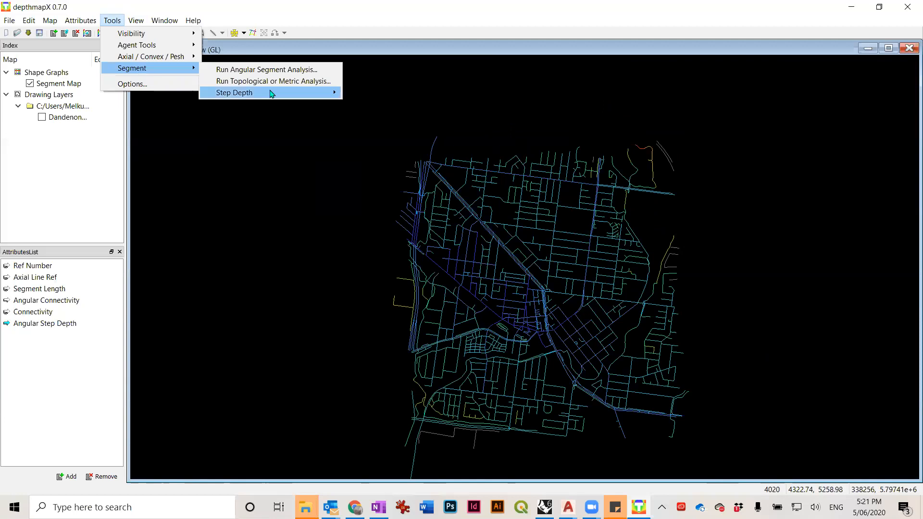
{"action": "mouse_move", "coordinate": [283, 93]}
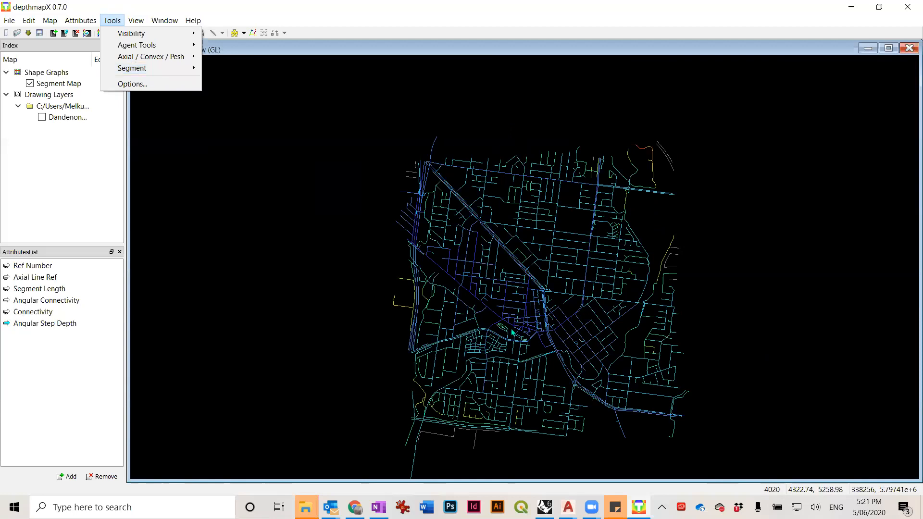
Step: Select the central street segment again and calculate Metric Step depth from it
{"action": "scroll", "coordinate": [511, 328], "scroll_direction": "up", "scroll_amount": 3}
{"action": "scroll", "coordinate": [524, 307], "scroll_direction": "up", "scroll_amount": 3}
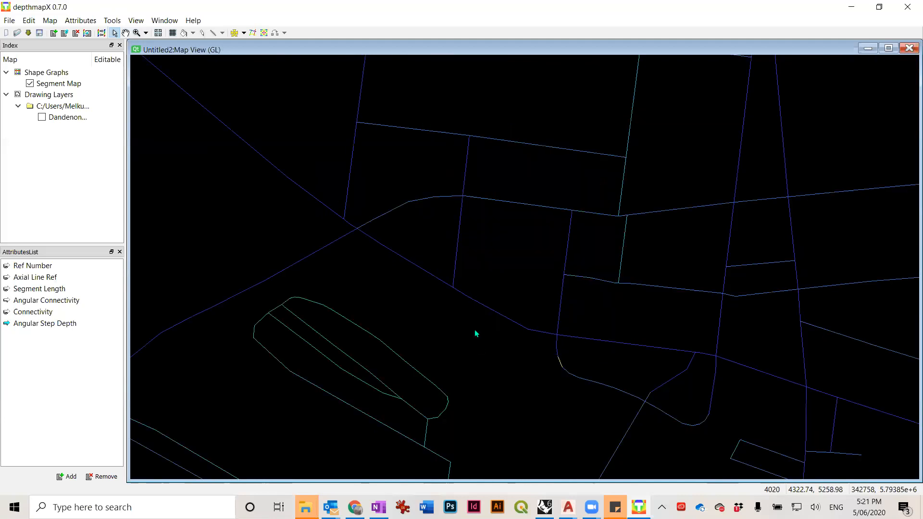
{"action": "scroll", "coordinate": [474, 330], "scroll_direction": "down", "scroll_amount": 3}
{"action": "scroll", "coordinate": [572, 360], "scroll_direction": "up", "scroll_amount": 3}
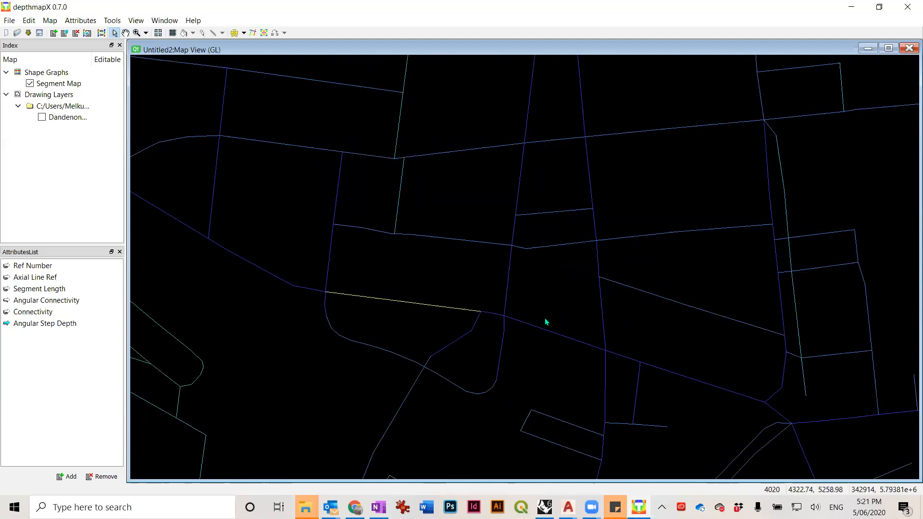
{"action": "left_click", "coordinate": [113, 21]}
{"action": "mouse_move", "coordinate": [173, 68]}
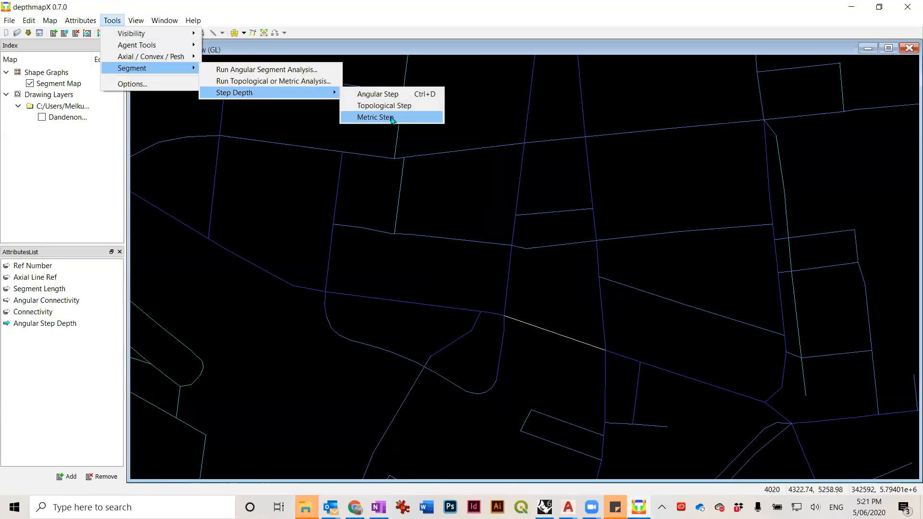
{"action": "left_click", "coordinate": [376, 117]}
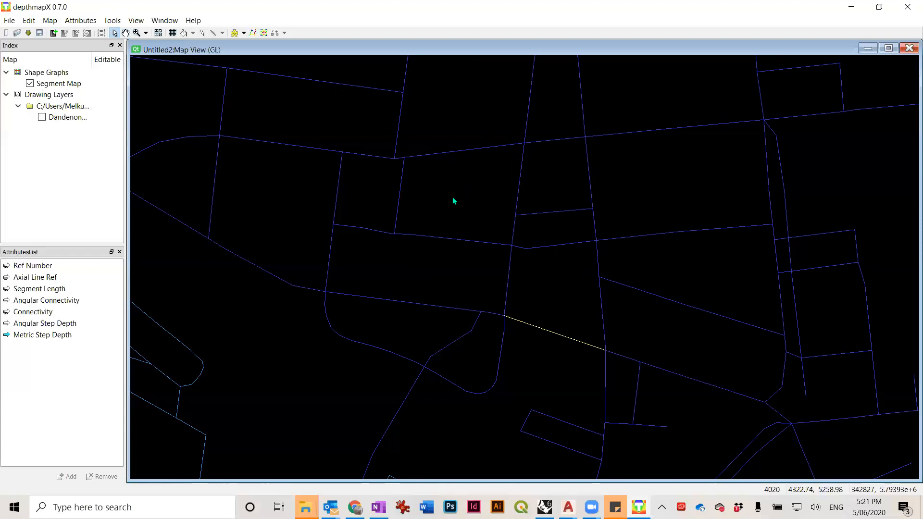
Step: Compare the Angular Step Depth and Metric Step Depth attributes on the map, ending with Metric Step Depth displayed
{"action": "scroll", "coordinate": [454, 200], "scroll_direction": "down", "scroll_amount": 5}
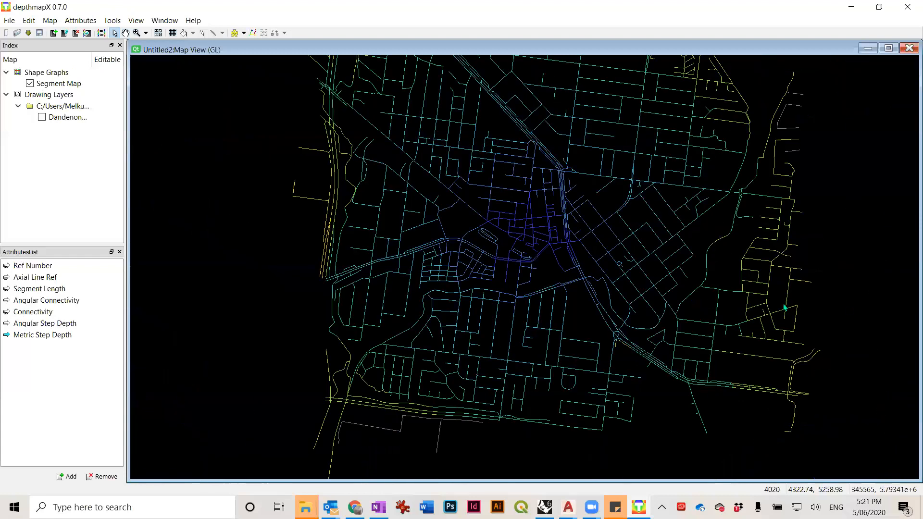
{"action": "left_click", "coordinate": [60, 325]}
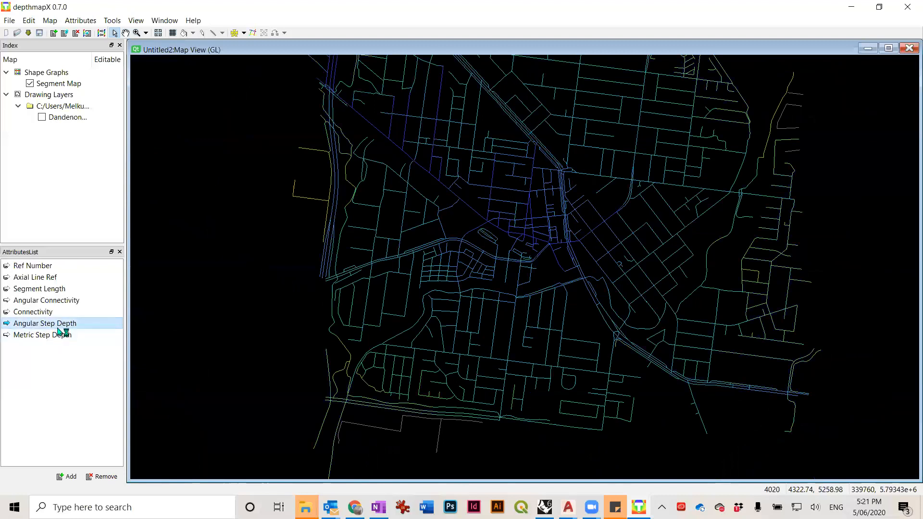
{"action": "left_click", "coordinate": [102, 334]}
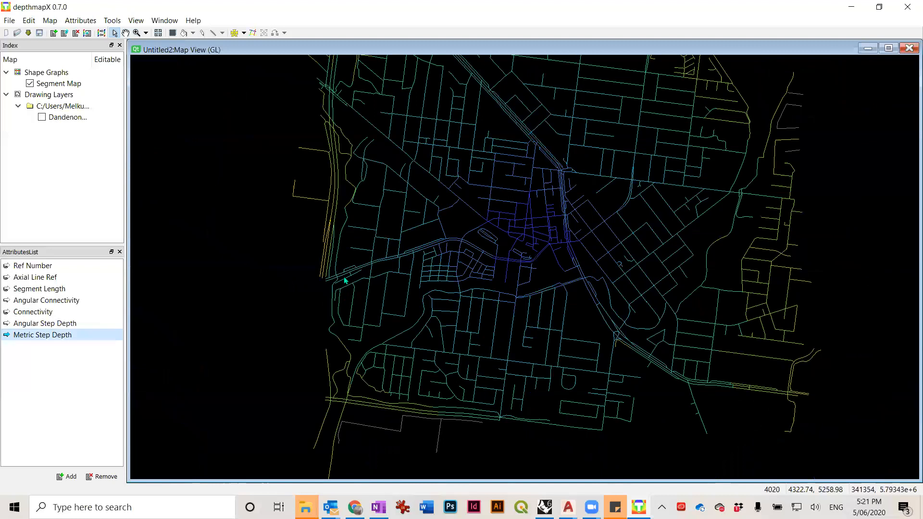
{"action": "mouse_move", "coordinate": [345, 281]}
{"action": "scroll", "coordinate": [515, 259], "scroll_direction": "up", "scroll_amount": 1}
{"action": "scroll", "coordinate": [520, 270], "scroll_direction": "up", "scroll_amount": 2}
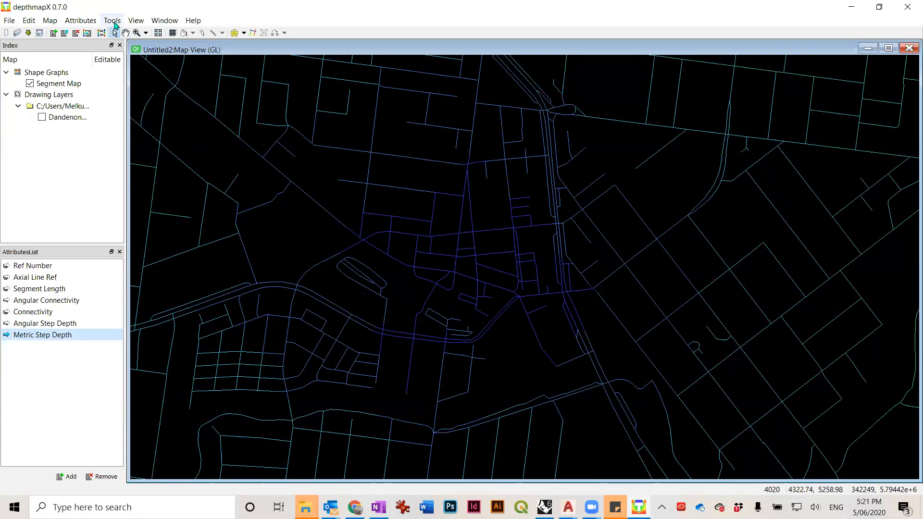
Step: Open the options for an Angular Segment Analysis, keeping Tulip Analysis with 128 bins and choice included
{"action": "left_click", "coordinate": [133, 22]}
{"action": "mouse_move", "coordinate": [112, 21]}
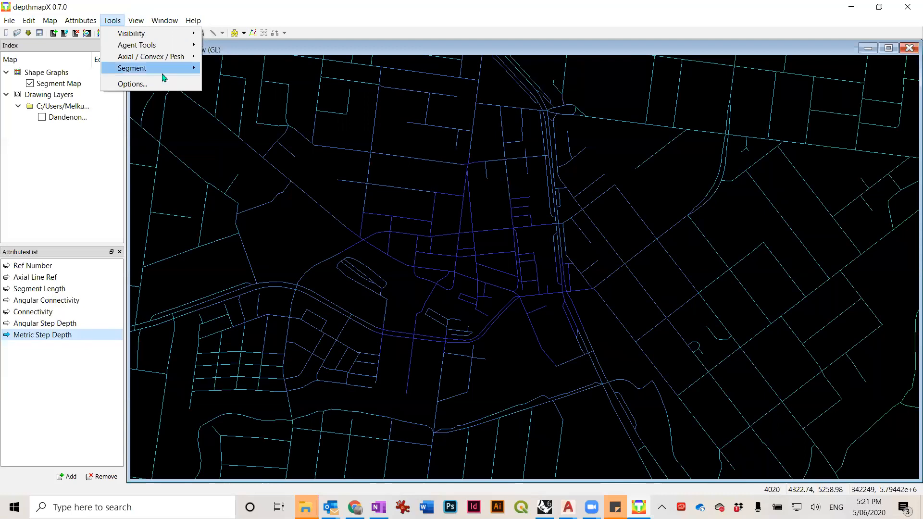
{"action": "mouse_move", "coordinate": [164, 76]}
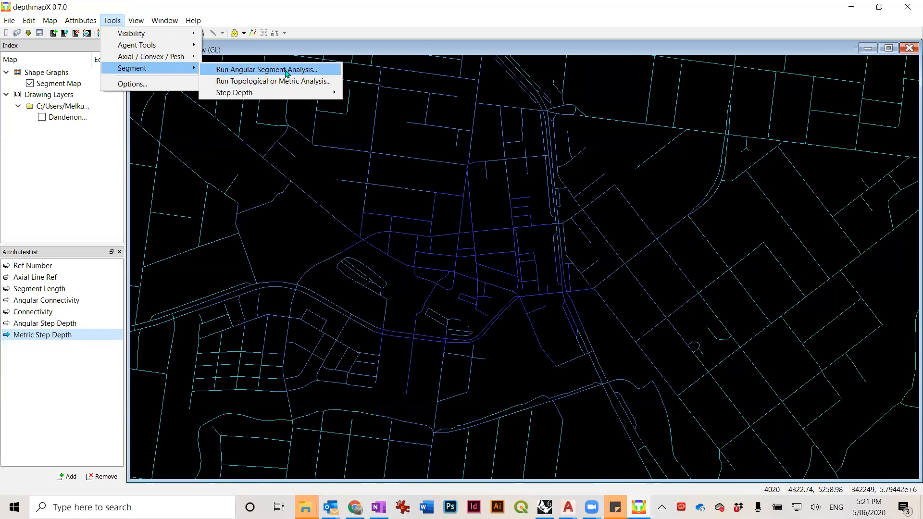
{"action": "left_click", "coordinate": [293, 72]}
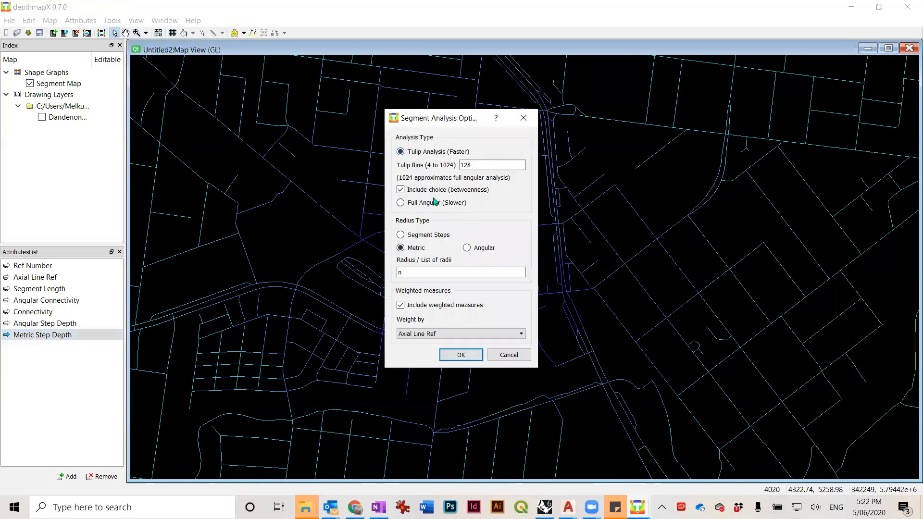
{"action": "left_click", "coordinate": [400, 190]}
{"action": "left_click", "coordinate": [462, 162]}
{"action": "double_click", "coordinate": [486, 165]}
Step: Set the list of metric radii for the segment analysis to 800, 2500, 5000, 25000 and n
{"action": "left_click", "coordinate": [399, 273]}
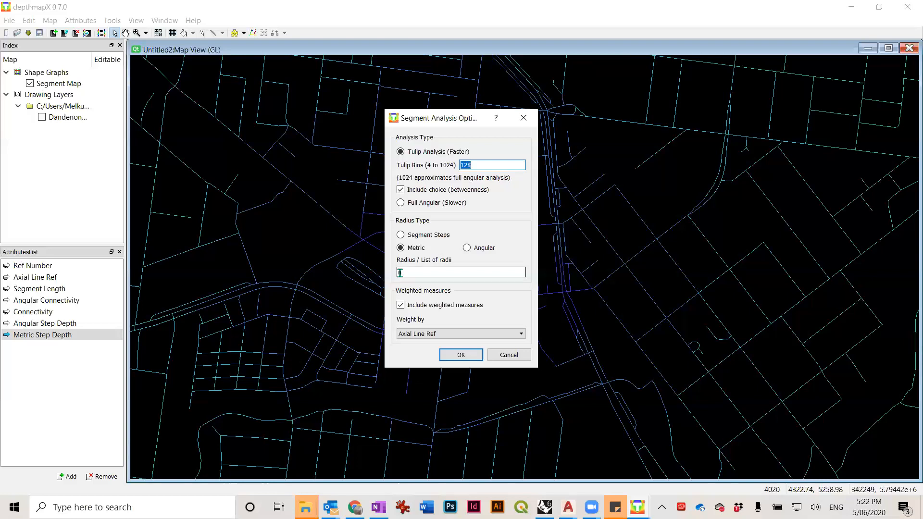
{"action": "type", "text": "800"}
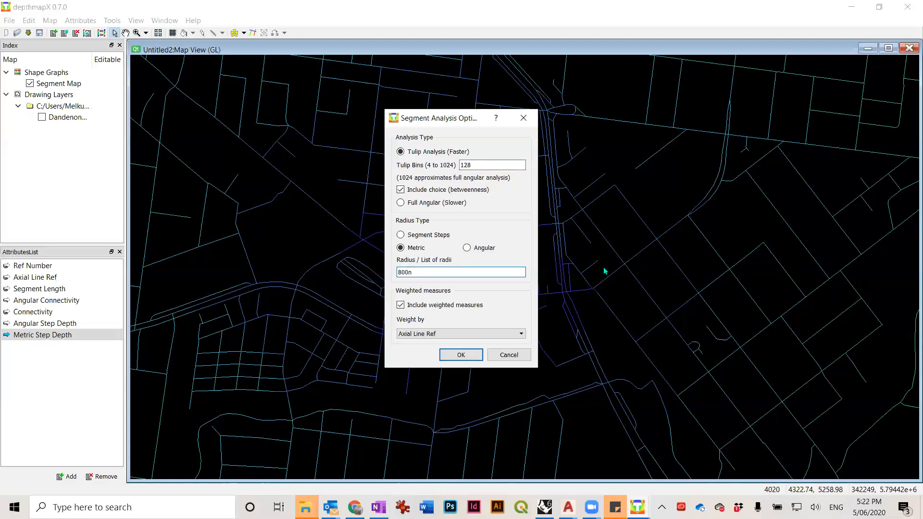
{"action": "type", "text": ","}
{"action": "type", "text": "2500,5000,25000,"}
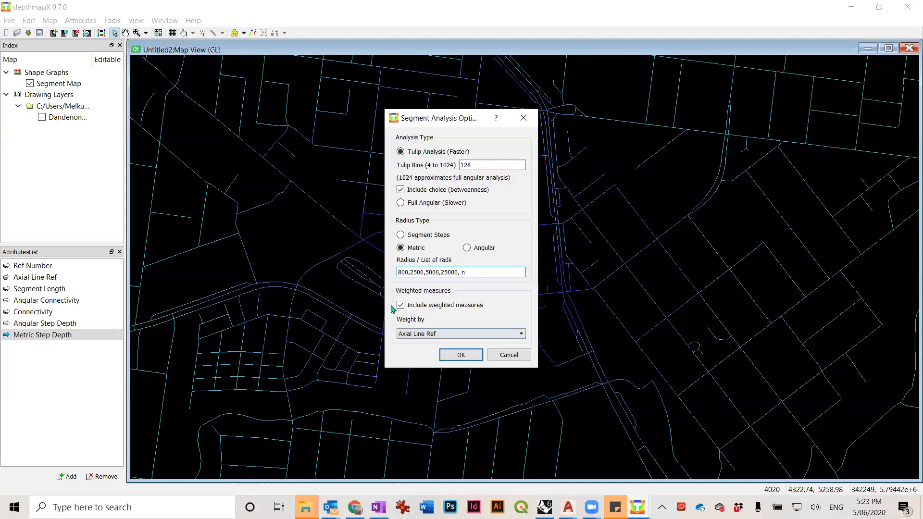
Step: Weight the segment analysis by Segment Length and run it with the radii list corrected to 800,2500,5000,25000,n
{"action": "left_click", "coordinate": [426, 335]}
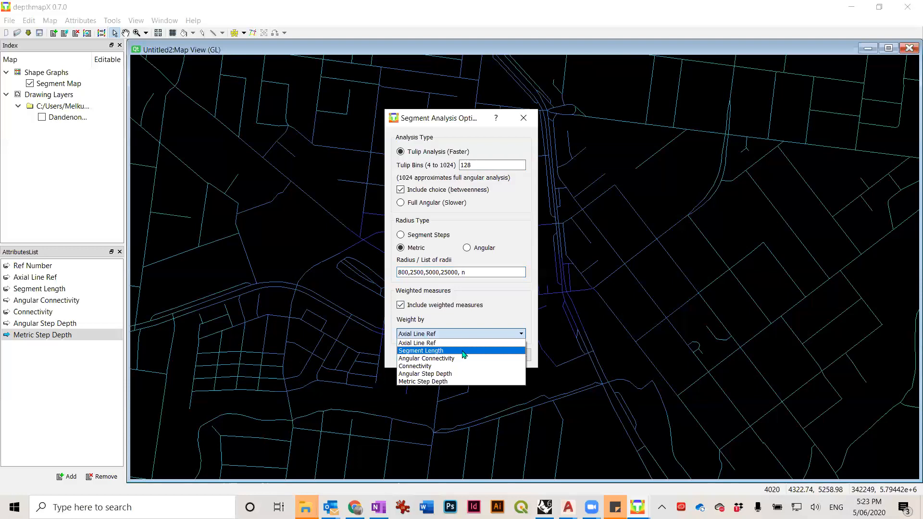
{"action": "left_click", "coordinate": [447, 347]}
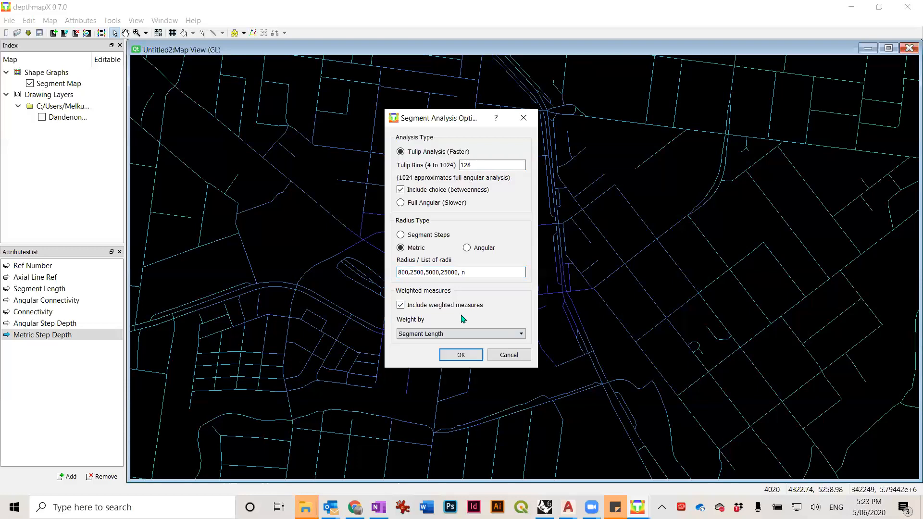
{"action": "left_click", "coordinate": [461, 355]}
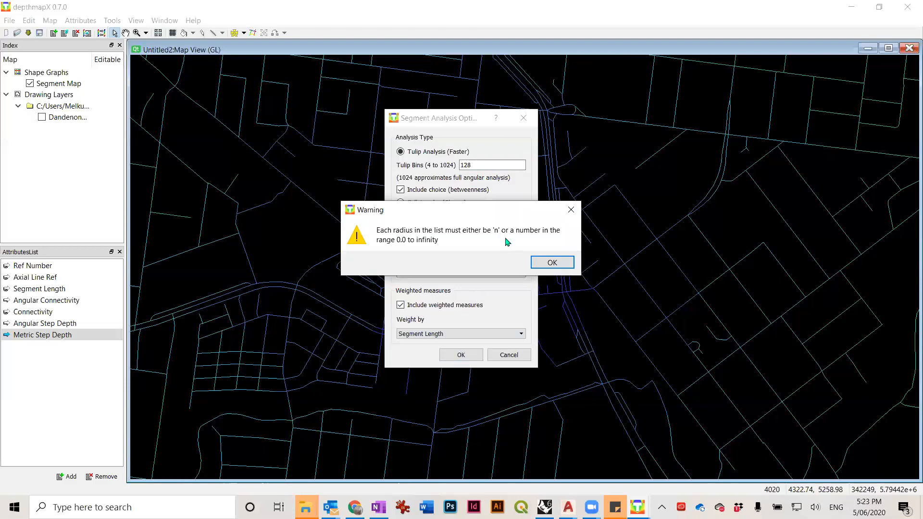
{"action": "key", "text": "Return"}
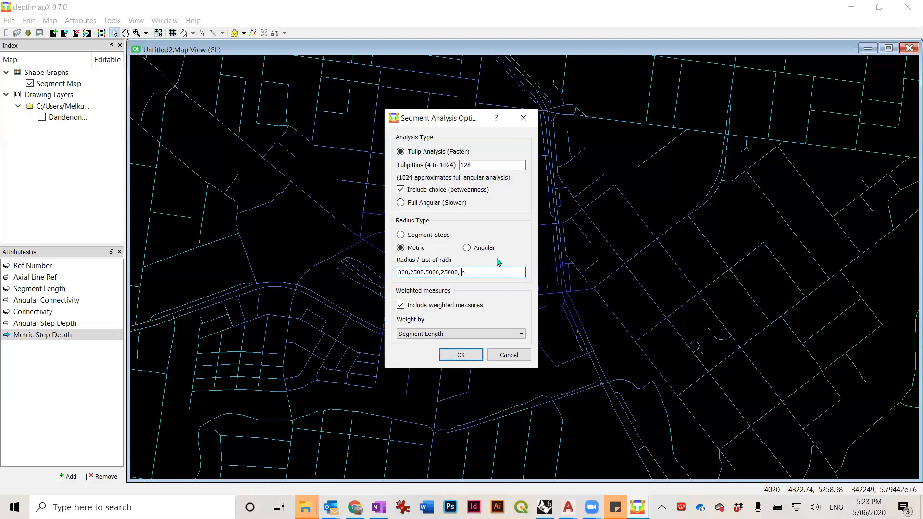
{"action": "key", "text": "BackSpace"}
{"action": "left_click", "coordinate": [461, 355]}
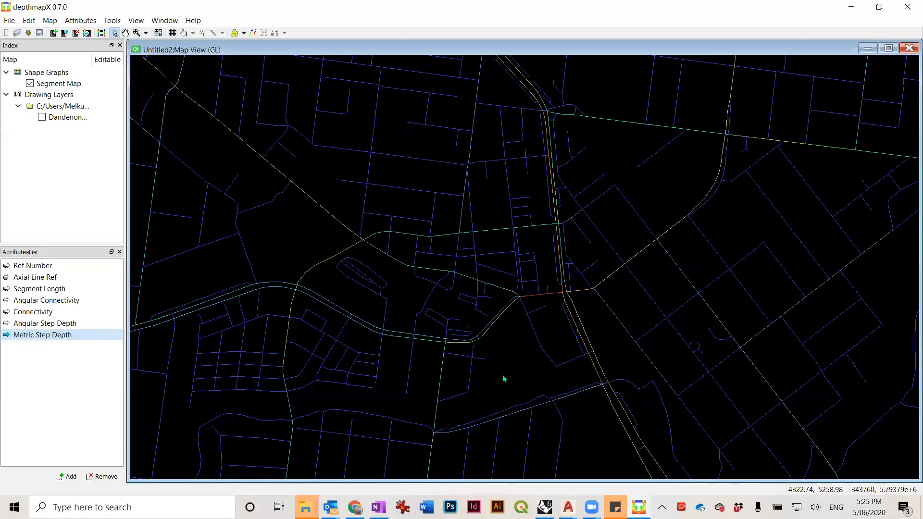
Step: Hide and show the Segment Map again to refresh its attribute list with the new analysis results
{"action": "scroll", "coordinate": [543, 327], "scroll_direction": "down", "scroll_amount": 4}
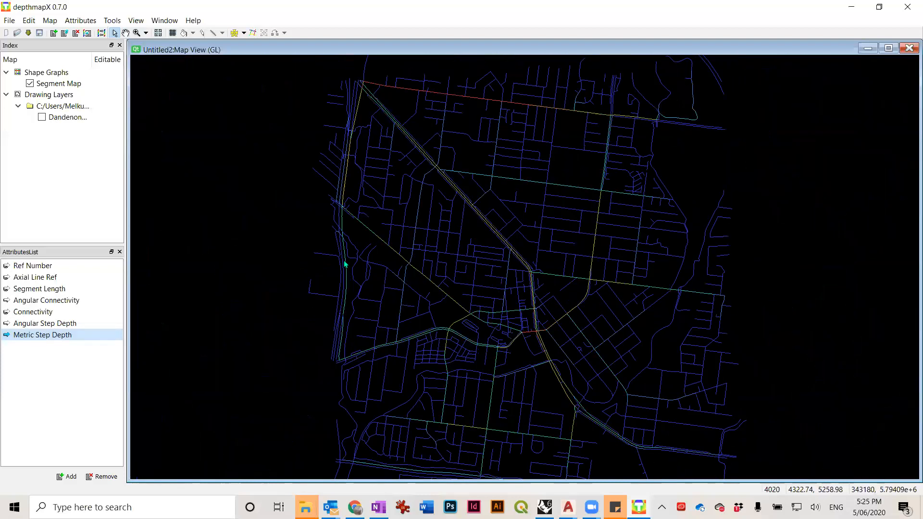
{"action": "scroll", "coordinate": [345, 265], "scroll_direction": "down", "scroll_amount": 2}
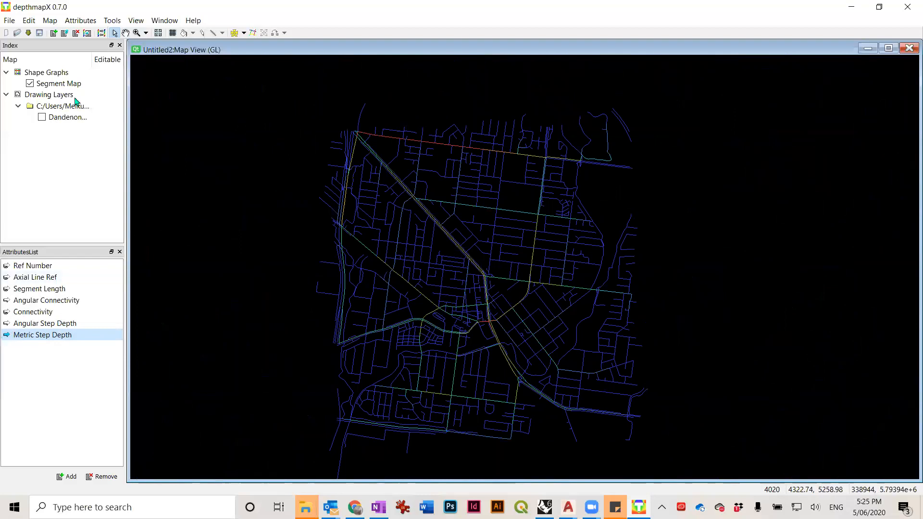
{"action": "left_click", "coordinate": [30, 83]}
{"action": "left_click", "coordinate": [30, 84]}
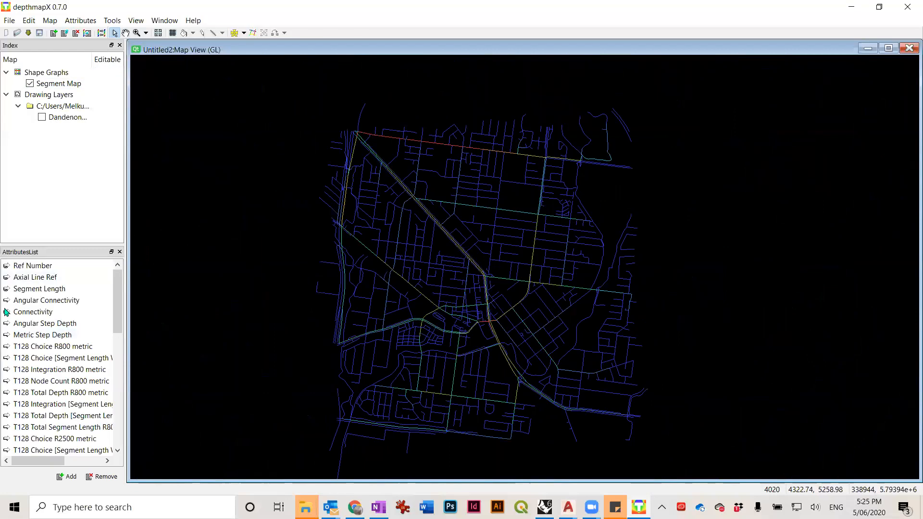
Step: Look through the new T128 attributes and compare T128 Choice with T128 Integration, ending with T128 Choice displayed
{"action": "scroll", "coordinate": [62, 361], "scroll_direction": "down", "scroll_amount": 10}
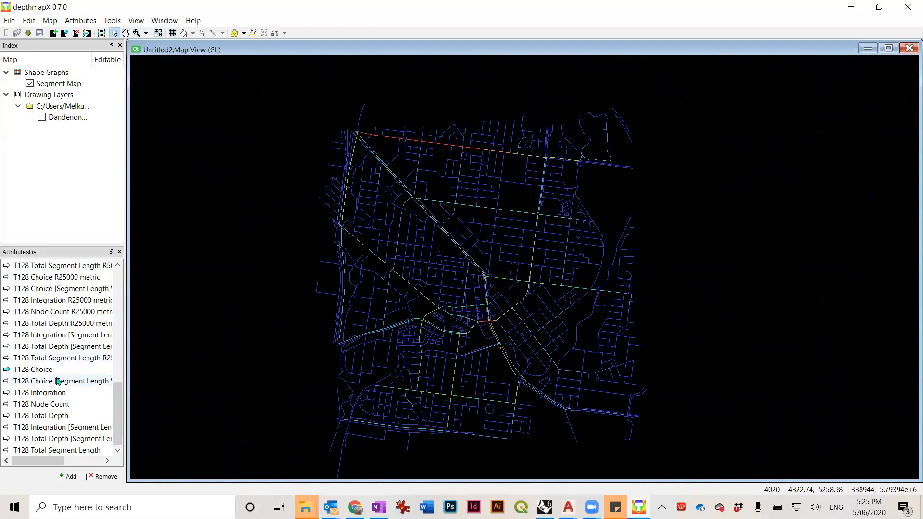
{"action": "scroll", "coordinate": [60, 377], "scroll_direction": "up", "scroll_amount": 10}
{"action": "scroll", "coordinate": [75, 355], "scroll_direction": "down", "scroll_amount": 9}
{"action": "scroll", "coordinate": [72, 368], "scroll_direction": "down", "scroll_amount": 1}
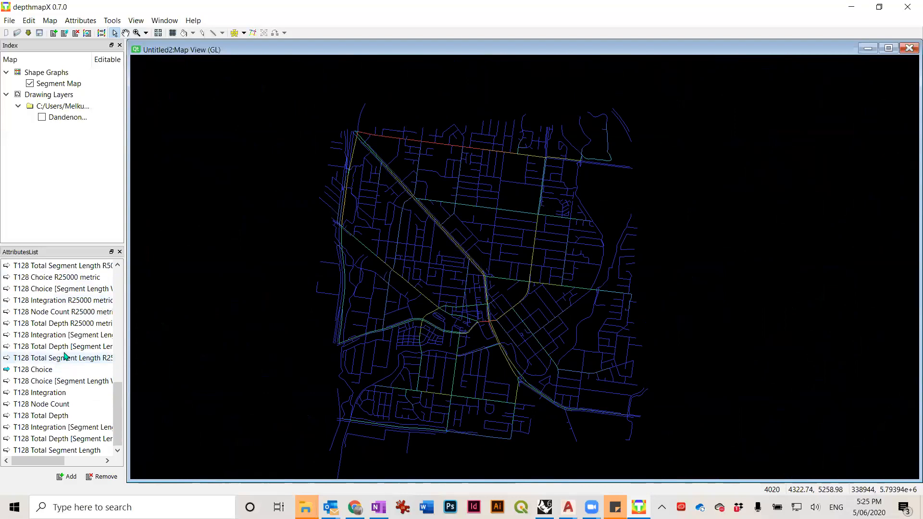
{"action": "left_click", "coordinate": [48, 369]}
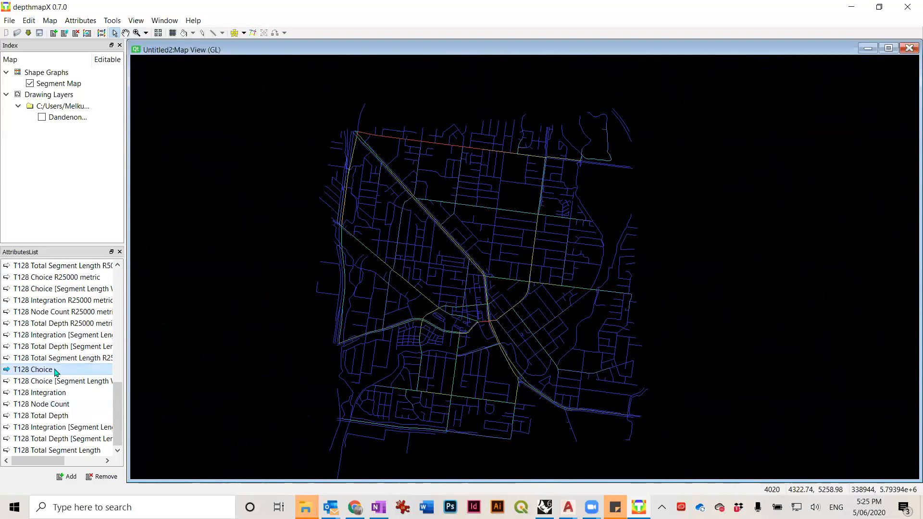
{"action": "left_click", "coordinate": [64, 393]}
{"action": "left_click", "coordinate": [66, 370]}
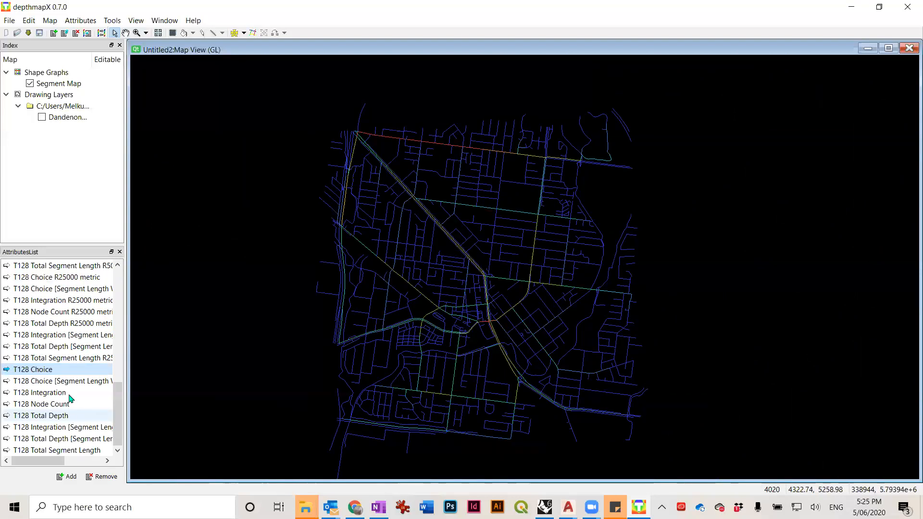
{"action": "left_click", "coordinate": [64, 392]}
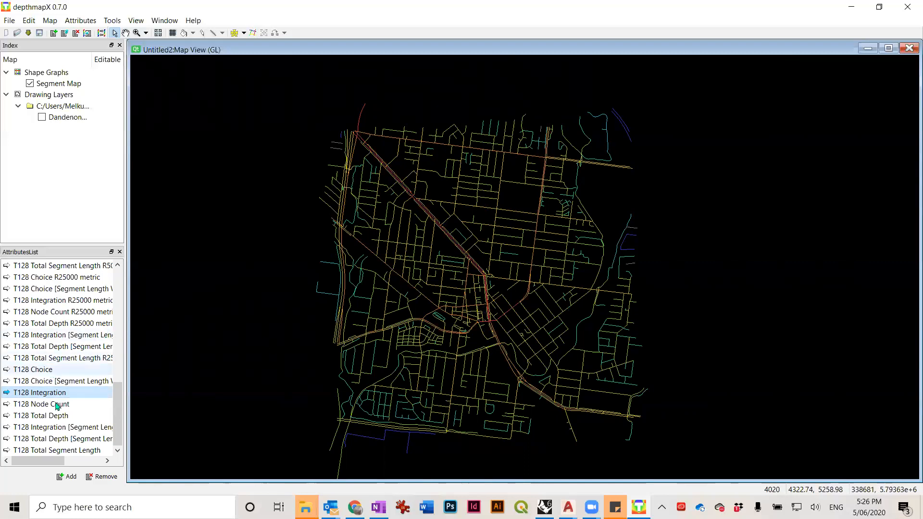
{"action": "left_click", "coordinate": [72, 369]}
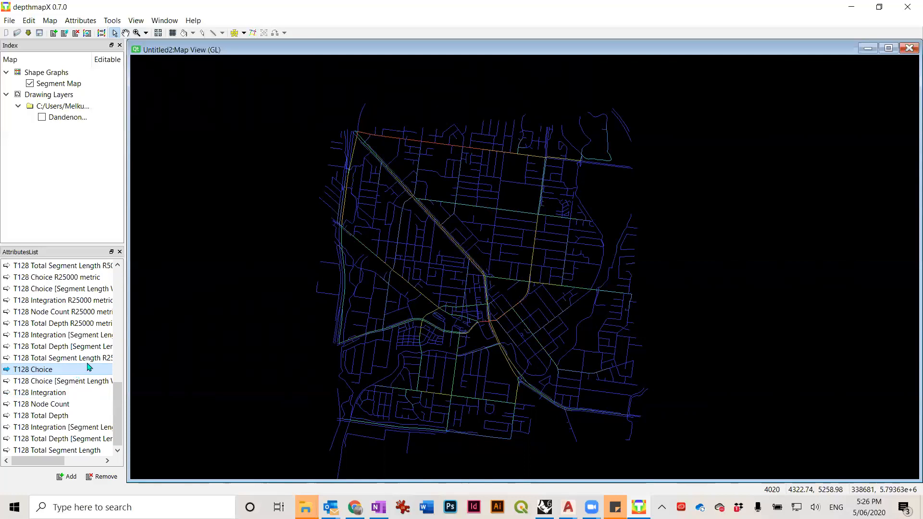
Step: View the map by T128 Integration R800 metric, followed by T128 Node Count R2500 metric
{"action": "scroll", "coordinate": [68, 344], "scroll_direction": "up", "scroll_amount": 2}
{"action": "scroll", "coordinate": [78, 327], "scroll_direction": "up", "scroll_amount": 8}
{"action": "scroll", "coordinate": [80, 317], "scroll_direction": "down", "scroll_amount": 2}
{"action": "left_click", "coordinate": [80, 301]}
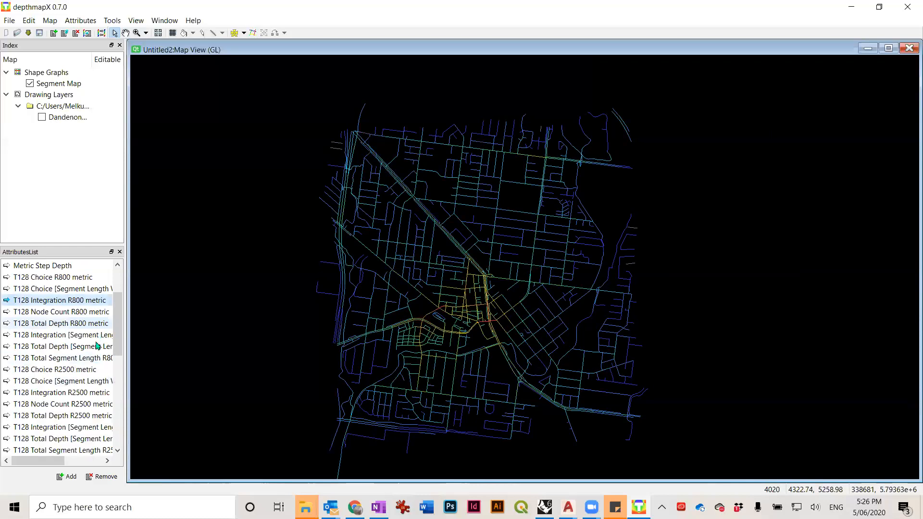
{"action": "scroll", "coordinate": [95, 346], "scroll_direction": "down", "scroll_amount": 1}
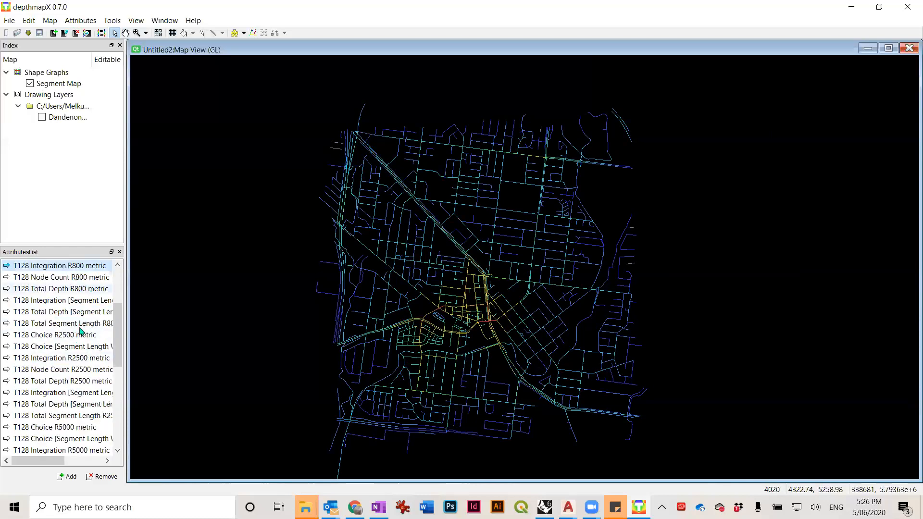
{"action": "left_click", "coordinate": [92, 370]}
{"action": "scroll", "coordinate": [87, 384], "scroll_direction": "down", "scroll_amount": 2}
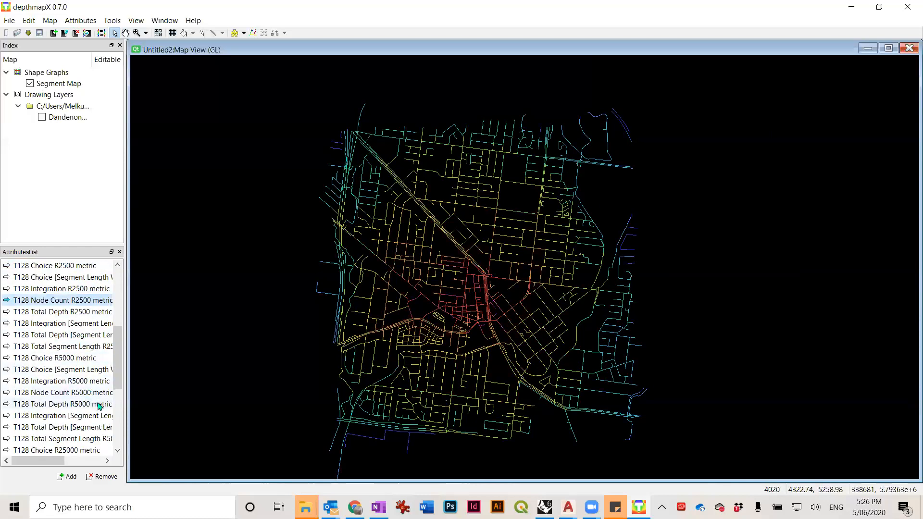
Step: View the map by T128 Total Depth R5000 metric, followed by T128 Choice R25000 metric
{"action": "left_click", "coordinate": [95, 405]}
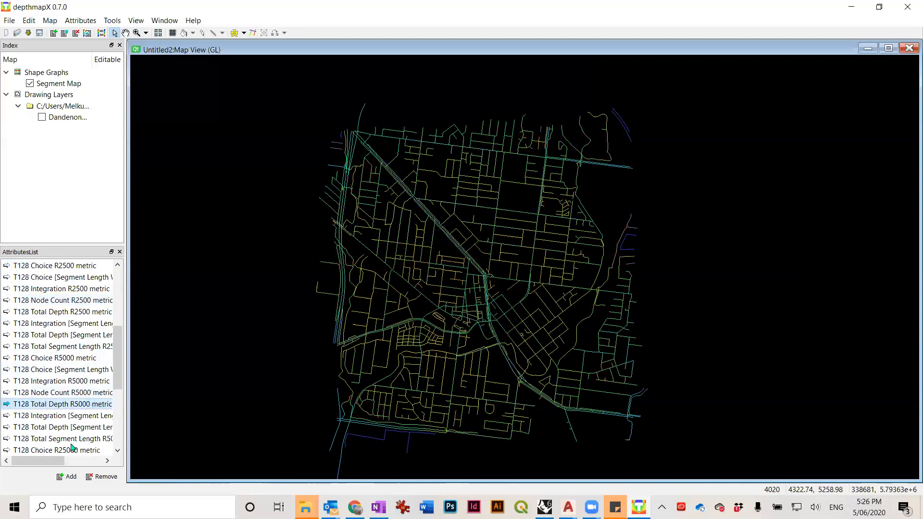
{"action": "scroll", "coordinate": [83, 423], "scroll_direction": "down", "scroll_amount": 1}
{"action": "left_click", "coordinate": [83, 416]}
{"action": "scroll", "coordinate": [84, 426], "scroll_direction": "down", "scroll_amount": 2}
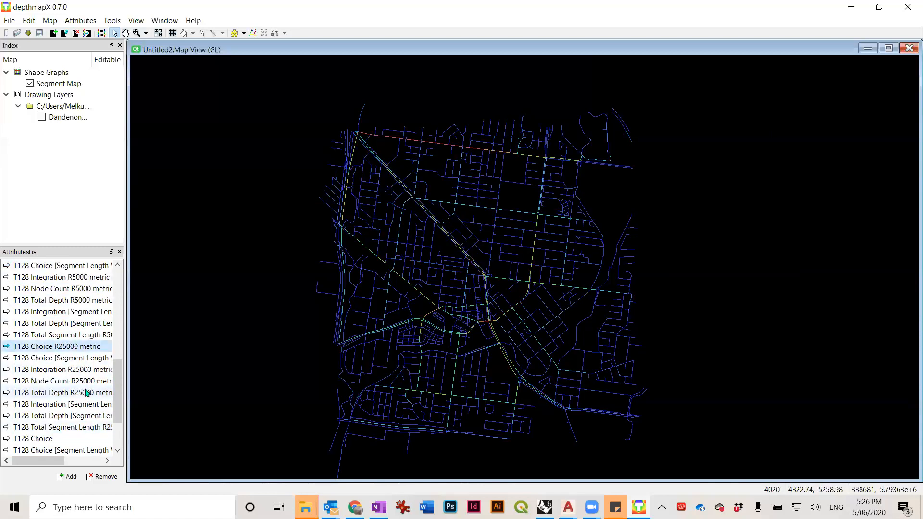
{"action": "scroll", "coordinate": [87, 393], "scroll_direction": "up", "scroll_amount": 3}
{"action": "scroll", "coordinate": [87, 390], "scroll_direction": "down", "scroll_amount": 4}
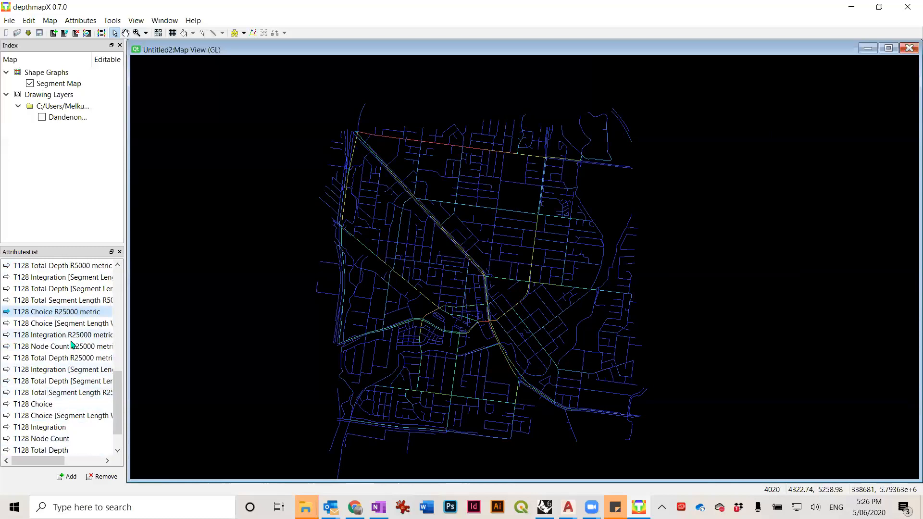
Step: Display T128 Choice R800 metric and examine the streets around the town centre up close
{"action": "scroll", "coordinate": [72, 350], "scroll_direction": "up", "scroll_amount": 3}
{"action": "scroll", "coordinate": [70, 355], "scroll_direction": "up", "scroll_amount": 4}
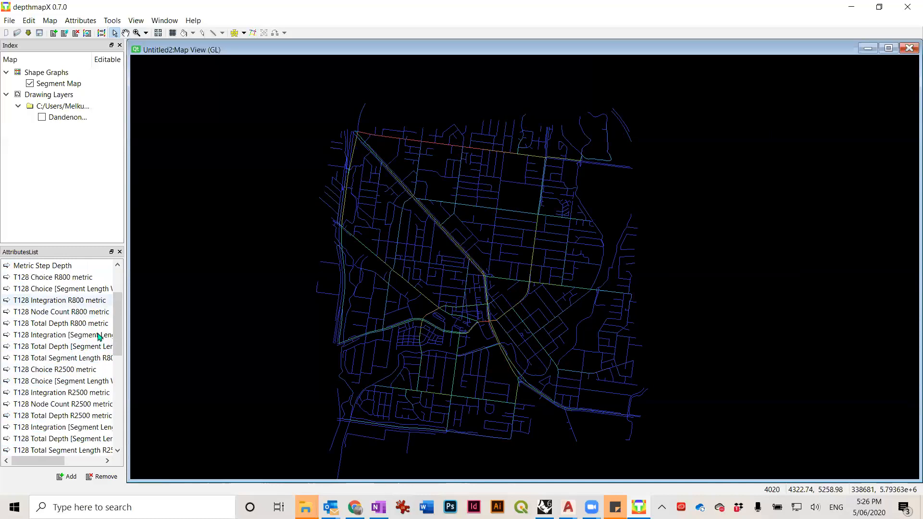
{"action": "scroll", "coordinate": [100, 331], "scroll_direction": "up", "scroll_amount": 1}
{"action": "left_click", "coordinate": [85, 313]}
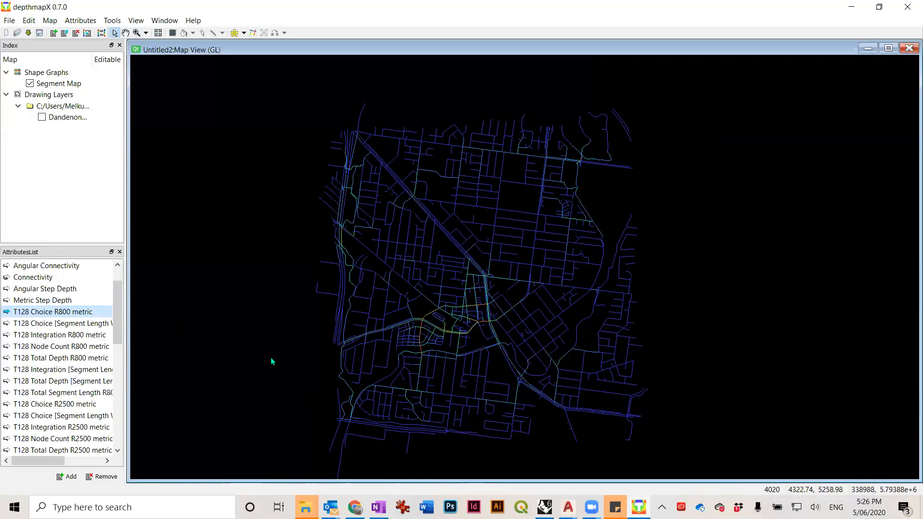
{"action": "scroll", "coordinate": [473, 325], "scroll_direction": "up", "scroll_amount": 3}
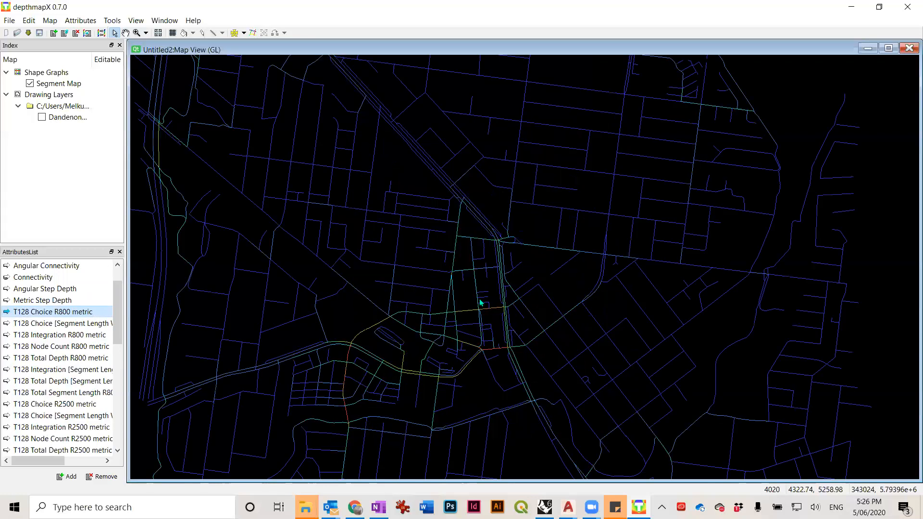
{"action": "scroll", "coordinate": [521, 318], "scroll_direction": "up", "scroll_amount": 1}
{"action": "scroll", "coordinate": [516, 290], "scroll_direction": "up", "scroll_amount": 1}
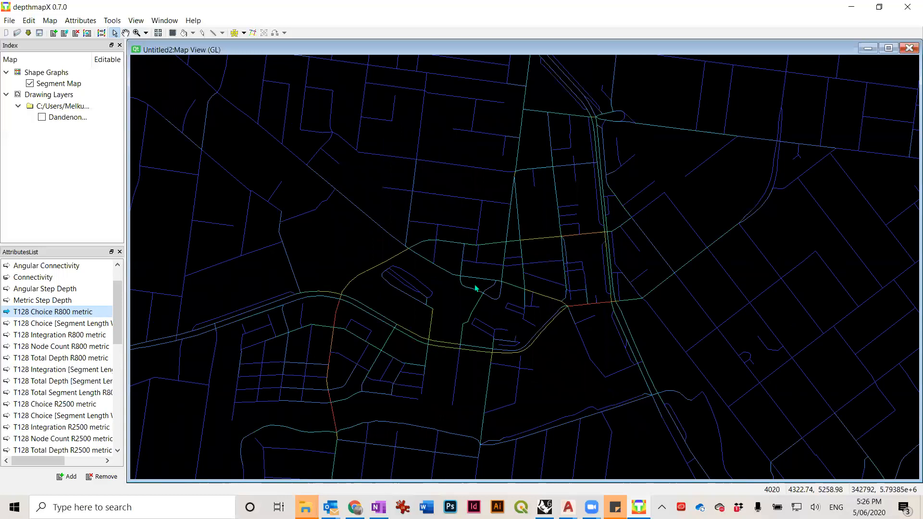
{"action": "scroll", "coordinate": [413, 281], "scroll_direction": "down", "scroll_amount": 2}
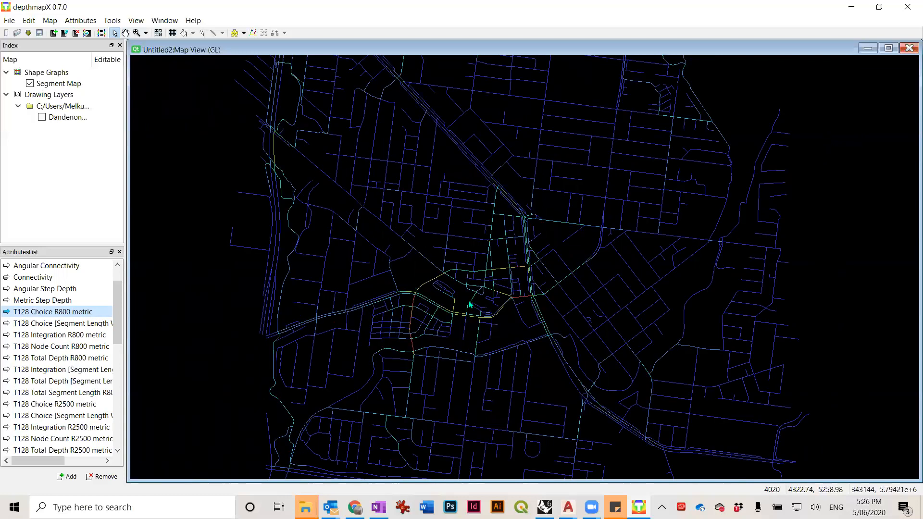
Step: Display T128 Choice R2500 metric on the segment map
{"action": "mouse_move", "coordinate": [566, 286]}
{"action": "scroll", "coordinate": [72, 339], "scroll_direction": "down", "scroll_amount": 3}
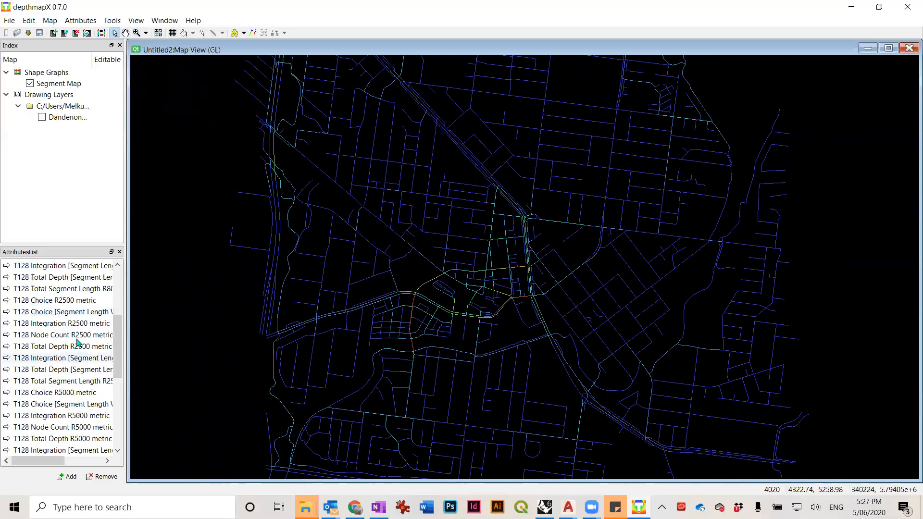
{"action": "left_click", "coordinate": [77, 301]}
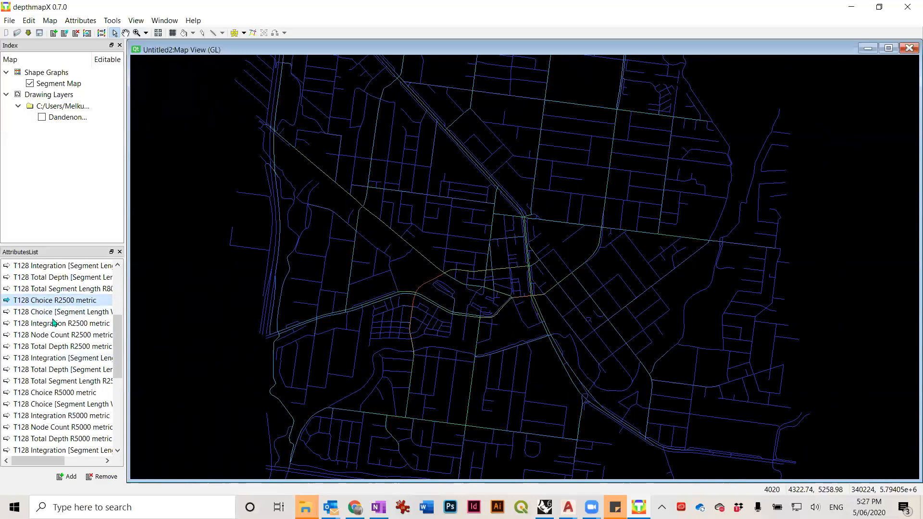
Step: View the map by T128 Total Depth R2500 metric, followed by T128 Choice R25000 metric
{"action": "scroll", "coordinate": [88, 365], "scroll_direction": "down", "scroll_amount": 1}
{"action": "scroll", "coordinate": [81, 406], "scroll_direction": "down", "scroll_amount": 1}
{"action": "scroll", "coordinate": [72, 356], "scroll_direction": "up", "scroll_amount": 1}
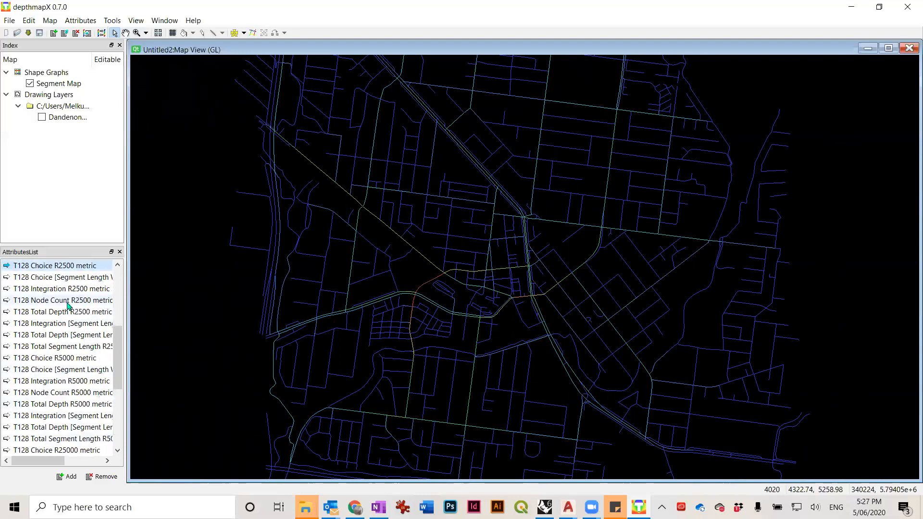
{"action": "scroll", "coordinate": [68, 305], "scroll_direction": "down", "scroll_amount": 1}
{"action": "scroll", "coordinate": [77, 318], "scroll_direction": "up", "scroll_amount": 4}
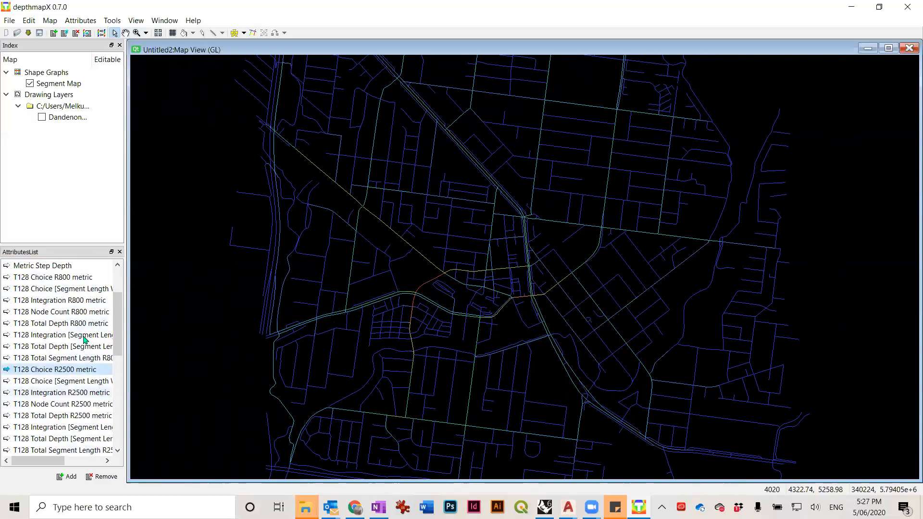
{"action": "scroll", "coordinate": [92, 373], "scroll_direction": "down", "scroll_amount": 2}
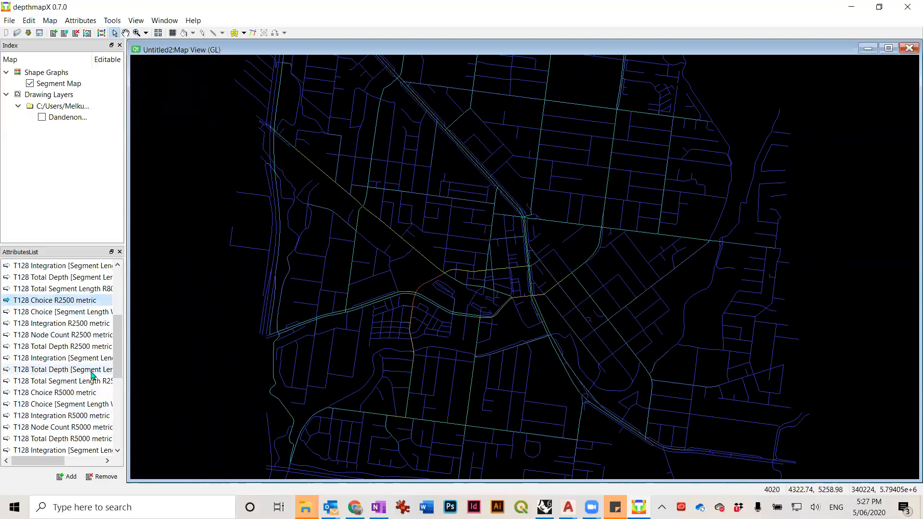
{"action": "left_click", "coordinate": [86, 347]}
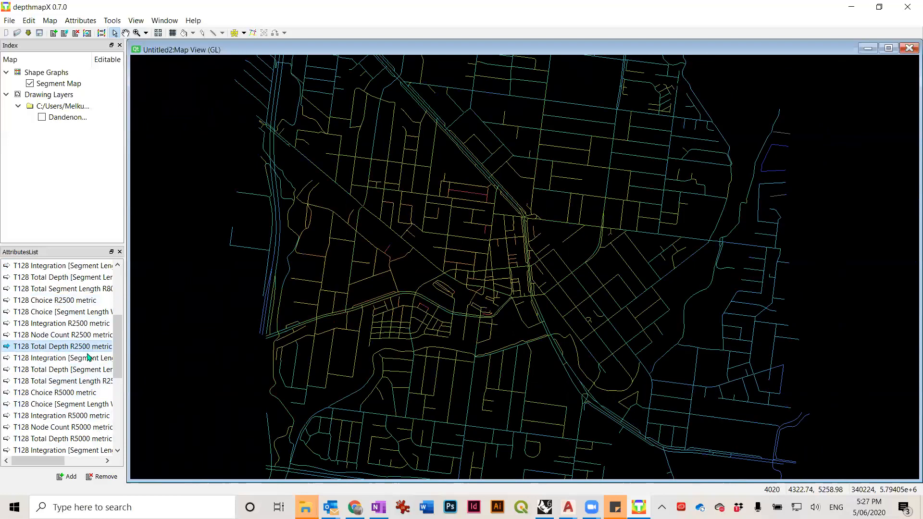
{"action": "scroll", "coordinate": [101, 438], "scroll_direction": "down", "scroll_amount": 5}
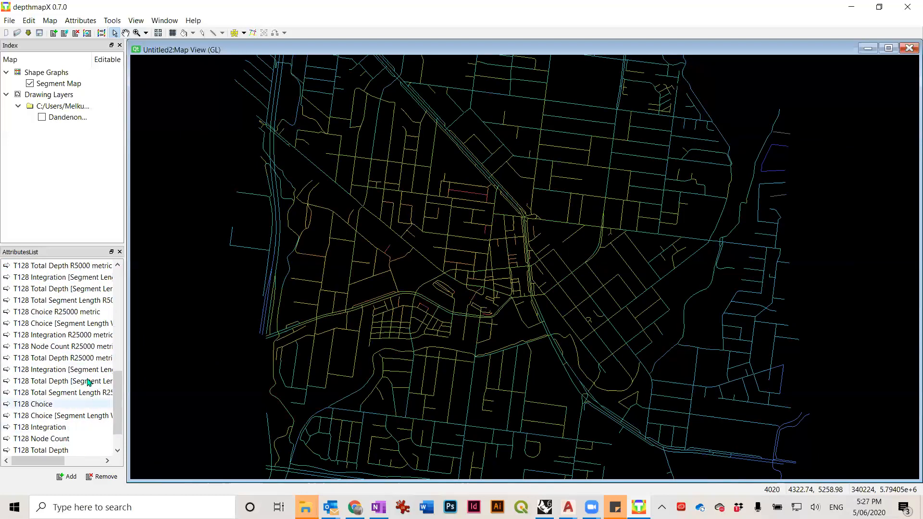
{"action": "left_click", "coordinate": [87, 313]}
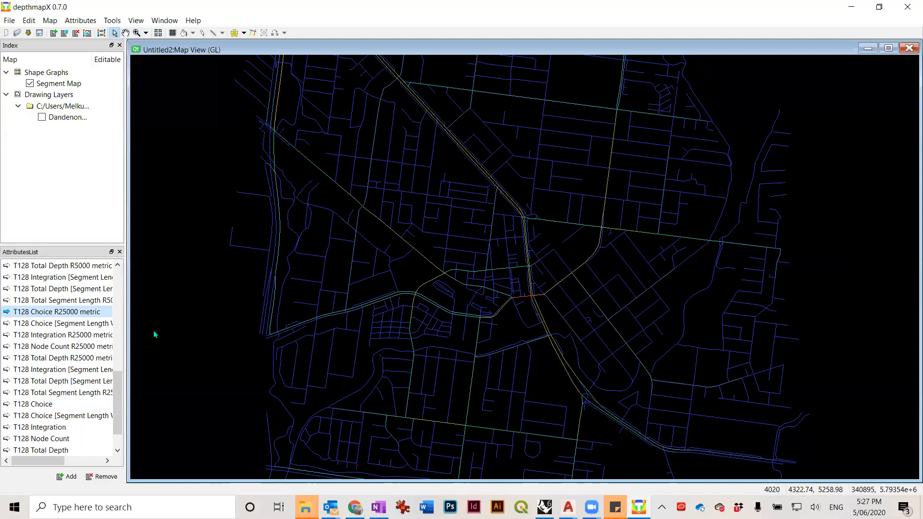
Step: Display T128 Choice R5000 metric on the segment map for comparison with the other radii
{"action": "scroll", "coordinate": [78, 312], "scroll_direction": "up", "scroll_amount": 2}
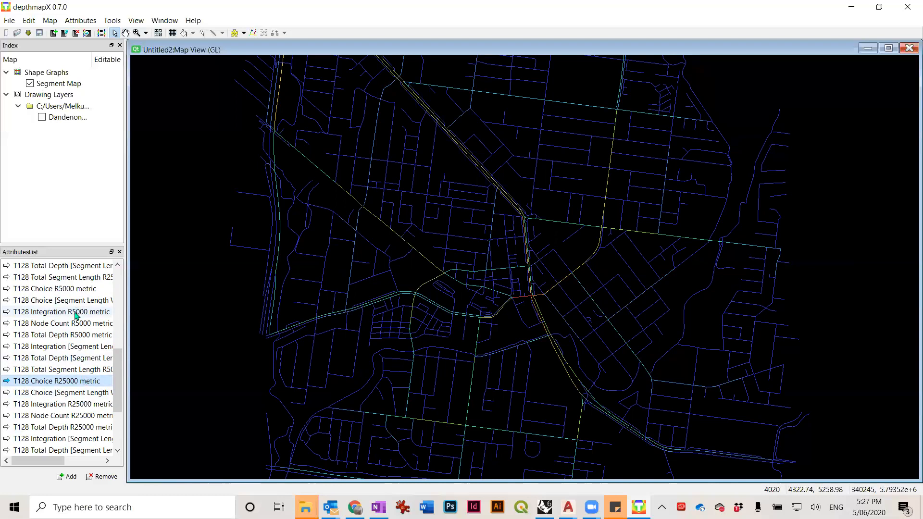
{"action": "left_click", "coordinate": [85, 291]}
{"action": "scroll", "coordinate": [84, 290], "scroll_direction": "up", "scroll_amount": 4}
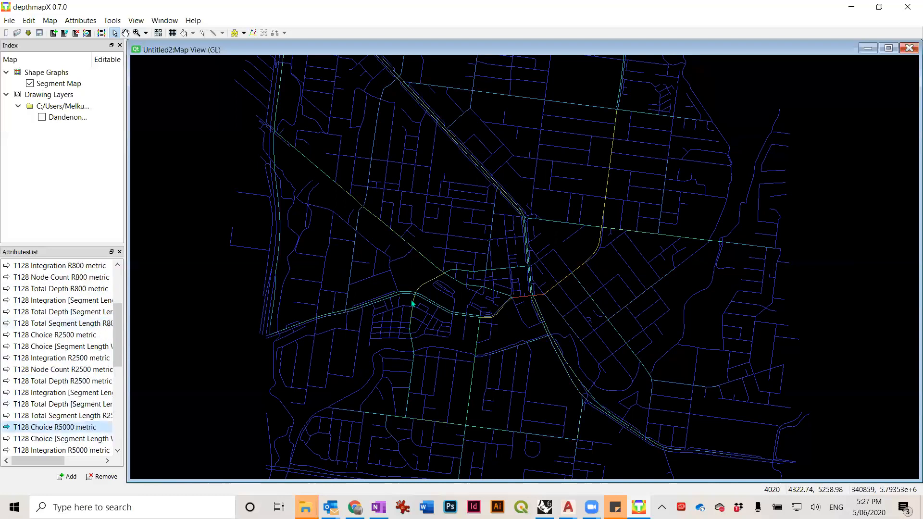
Step: Display T128 Choice R2500 metric again and view its pattern across the whole segment map
{"action": "scroll", "coordinate": [412, 303], "scroll_direction": "down", "scroll_amount": 1}
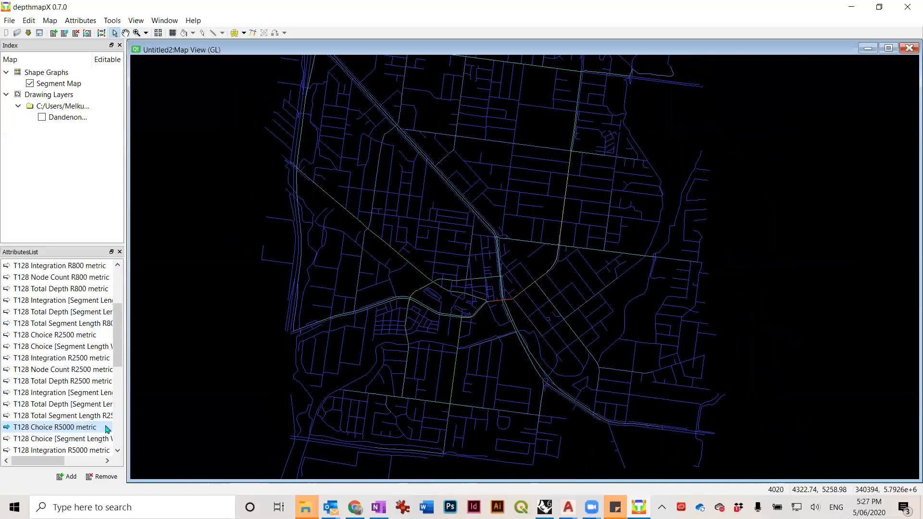
{"action": "left_click", "coordinate": [76, 335]}
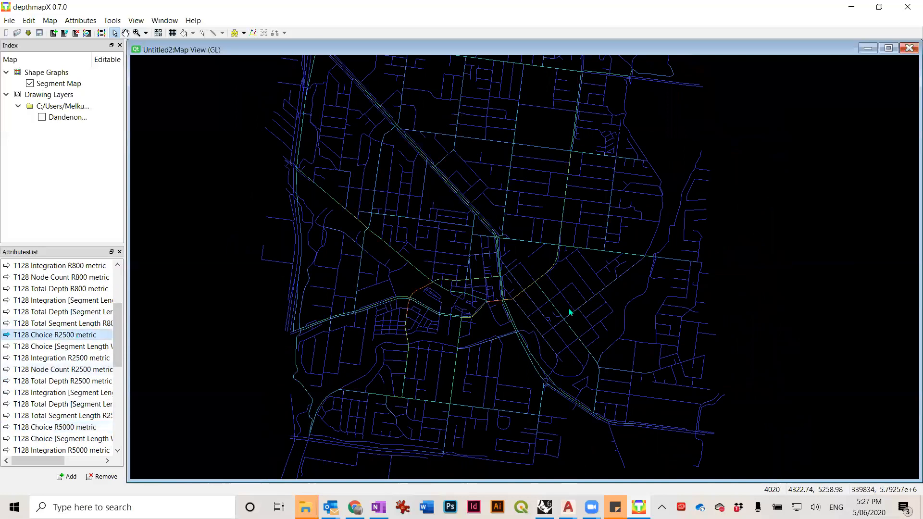
{"action": "scroll", "coordinate": [580, 246], "scroll_direction": "down", "scroll_amount": 1}
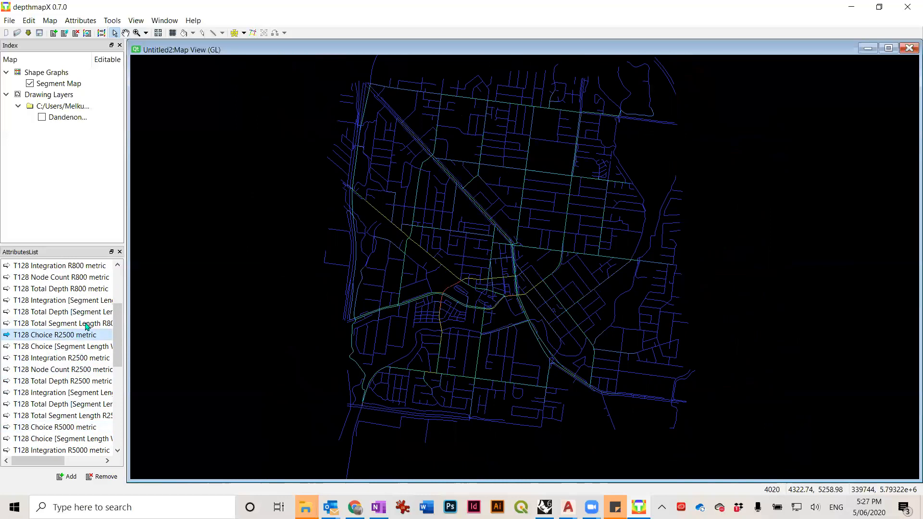
Step: Display the radius-free T128 Integration measure on the full segment map
{"action": "scroll", "coordinate": [87, 326], "scroll_direction": "down", "scroll_amount": 1}
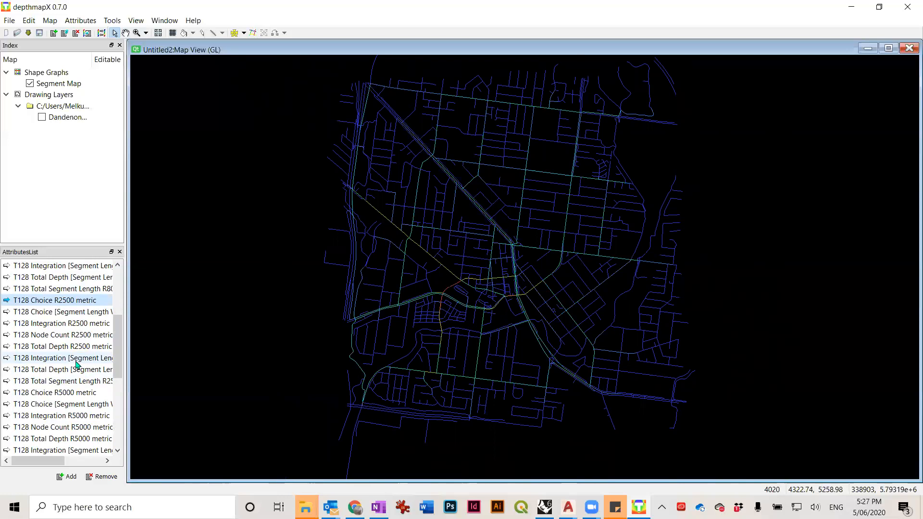
{"action": "scroll", "coordinate": [75, 363], "scroll_direction": "down", "scroll_amount": 6}
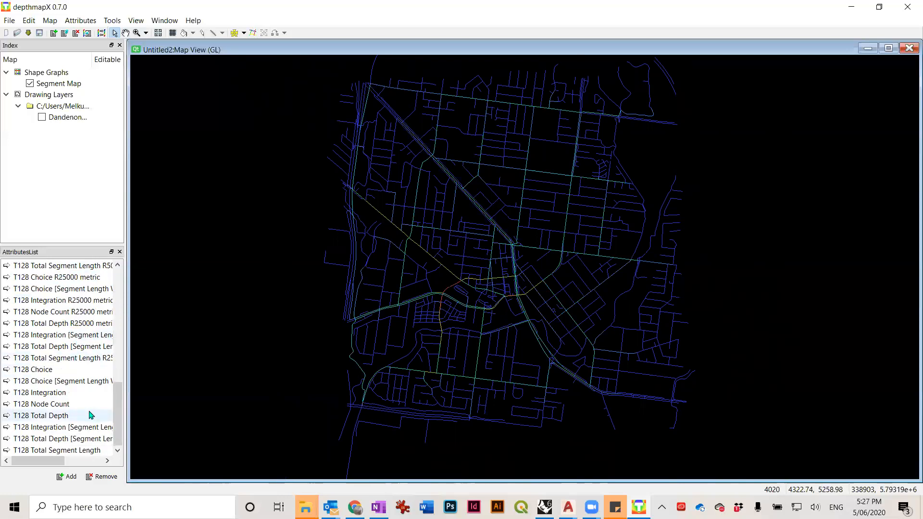
{"action": "left_click", "coordinate": [59, 392]}
{"action": "scroll", "coordinate": [546, 281], "scroll_direction": "down", "scroll_amount": 1}
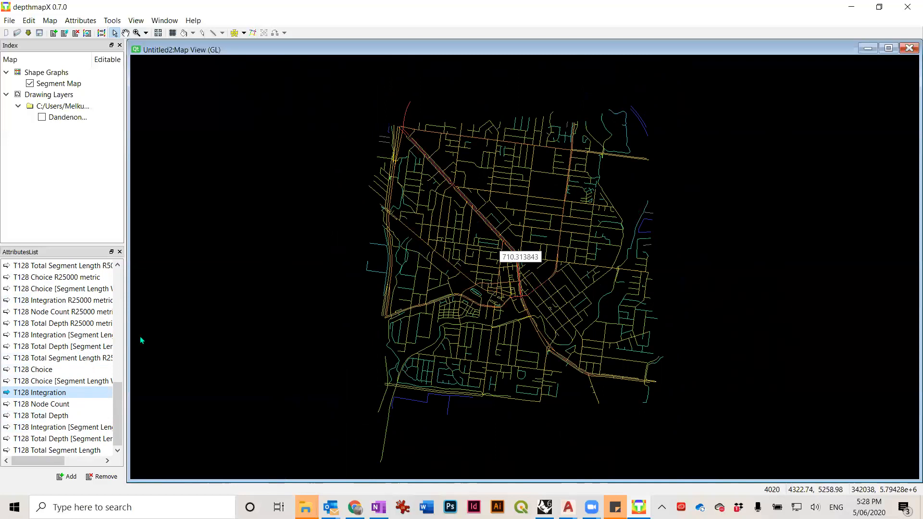
Step: Display T128 Integration R800 metric and examine the streets around the town centre and the outer areas
{"action": "scroll", "coordinate": [75, 388], "scroll_direction": "up", "scroll_amount": 4}
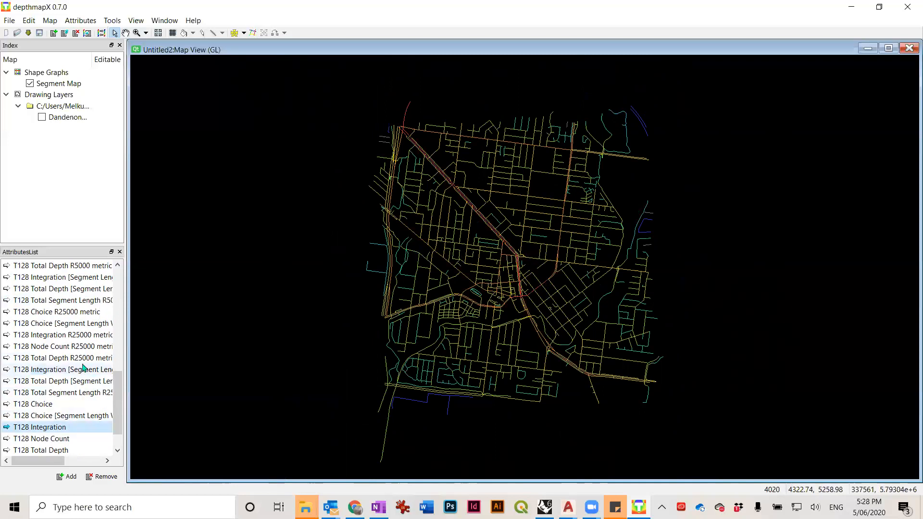
{"action": "scroll", "coordinate": [69, 319], "scroll_direction": "up", "scroll_amount": 5}
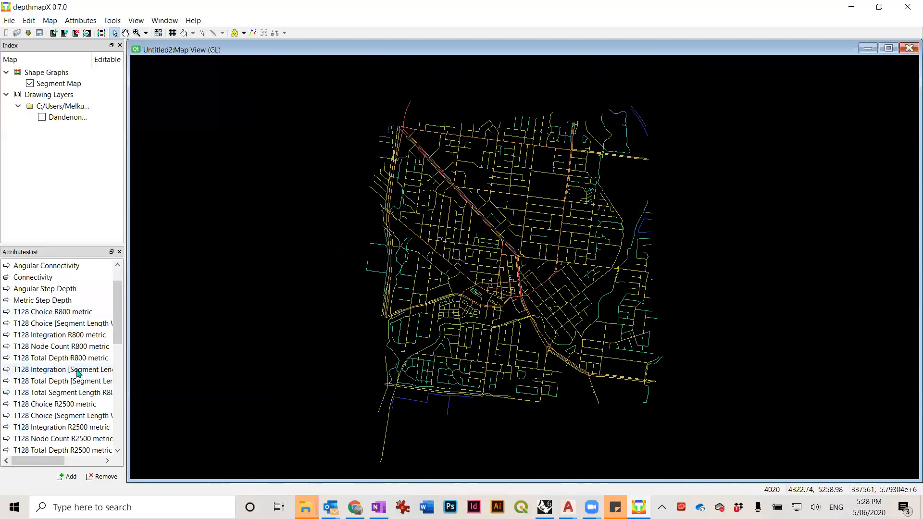
{"action": "scroll", "coordinate": [68, 365], "scroll_direction": "down", "scroll_amount": 1}
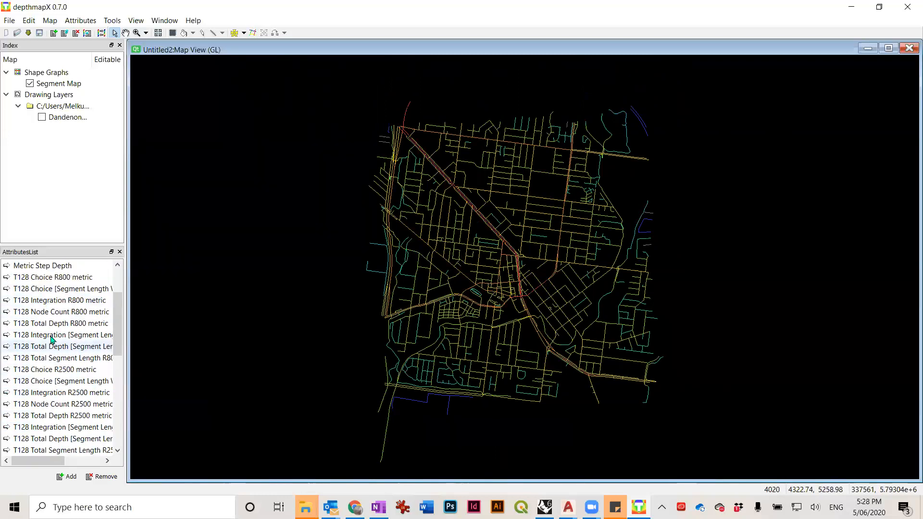
{"action": "left_click", "coordinate": [60, 303]}
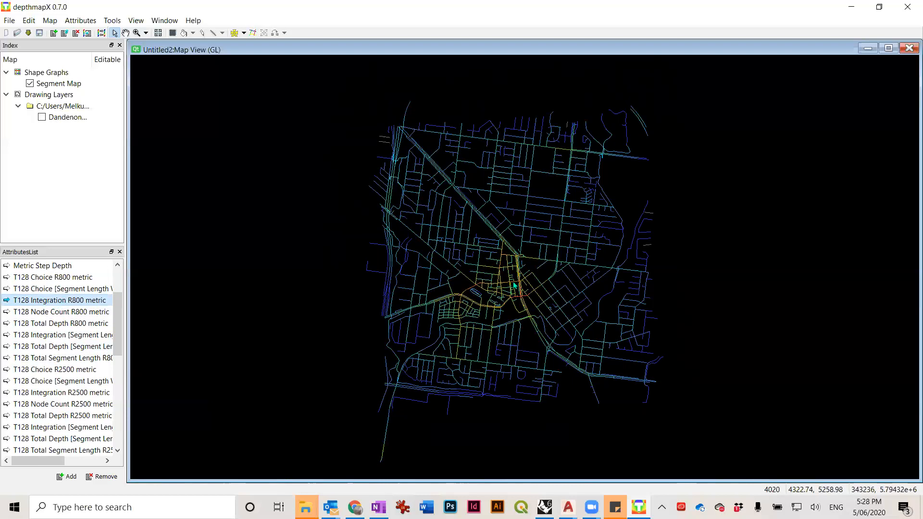
{"action": "scroll", "coordinate": [513, 288], "scroll_direction": "up", "scroll_amount": 3}
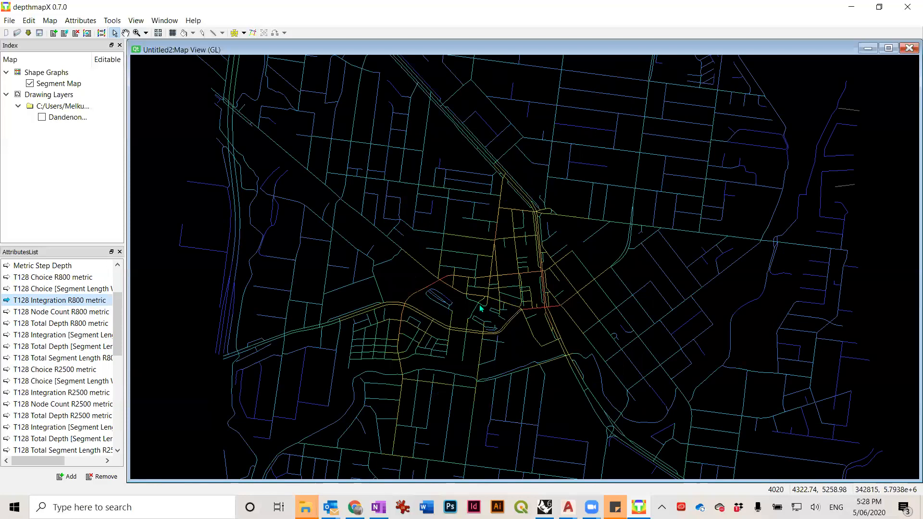
{"action": "scroll", "coordinate": [497, 302], "scroll_direction": "down", "scroll_amount": 1}
{"action": "scroll", "coordinate": [508, 262], "scroll_direction": "down", "scroll_amount": 1}
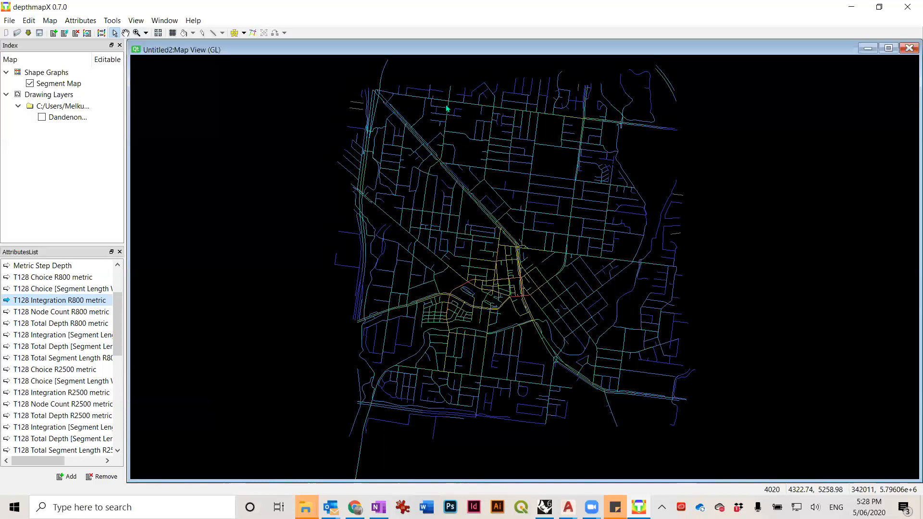
{"action": "mouse_move", "coordinate": [447, 108]}
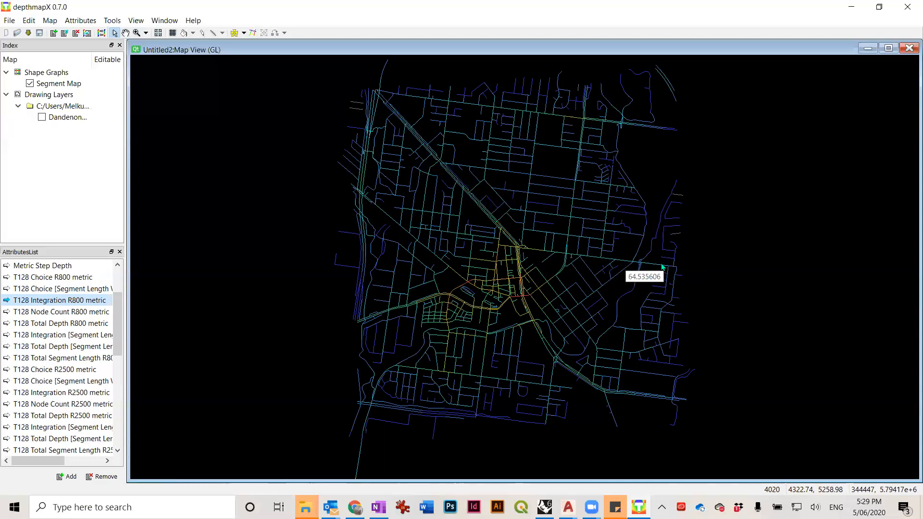
Step: Open the colour range settings for T128 Integration R800 metric and apply a blue limit of 35.28 and a red limit of 235.91
{"action": "left_click", "coordinate": [163, 21]}
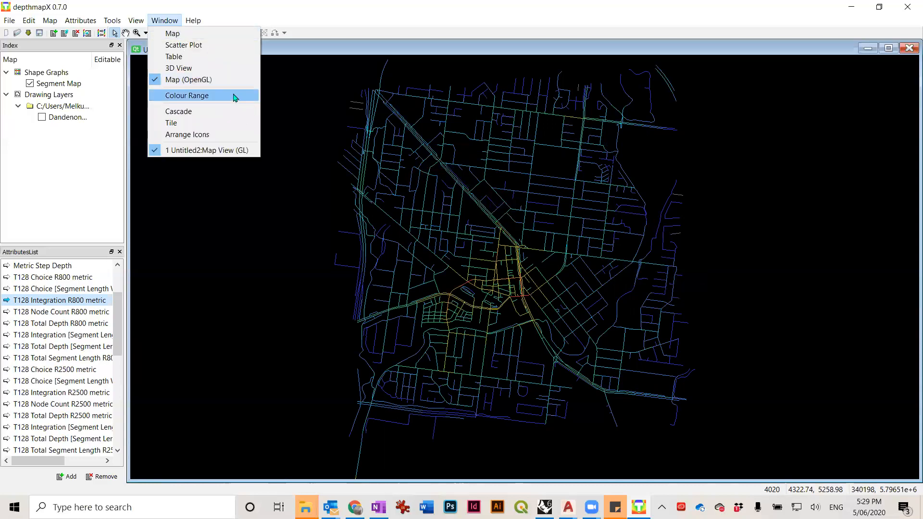
{"action": "left_click", "coordinate": [235, 97]}
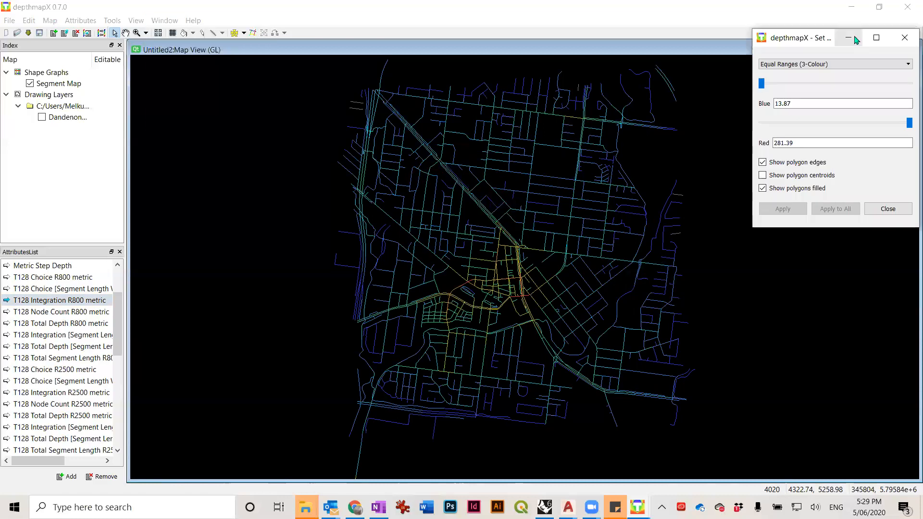
{"action": "left_click", "coordinate": [766, 83]}
{"action": "left_click", "coordinate": [794, 82]}
{"action": "left_click", "coordinate": [794, 81]}
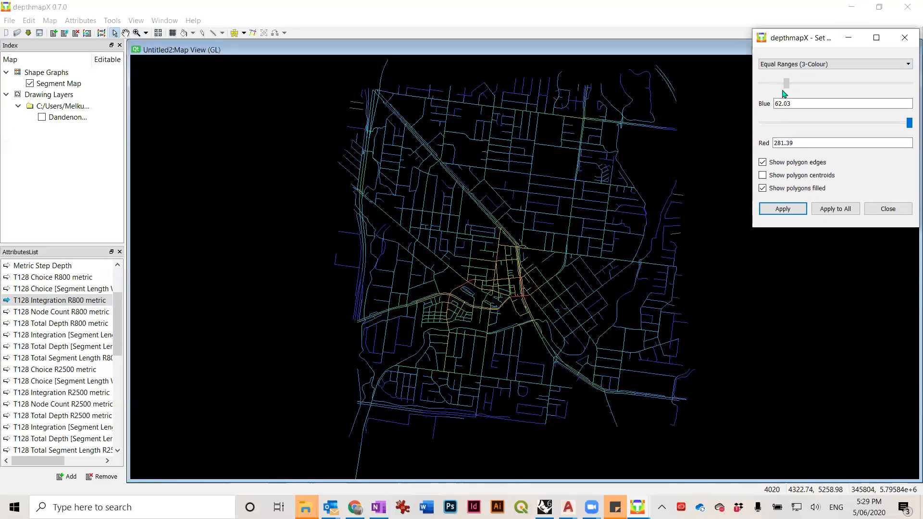
{"action": "left_click", "coordinate": [770, 83]}
{"action": "left_click", "coordinate": [776, 142]}
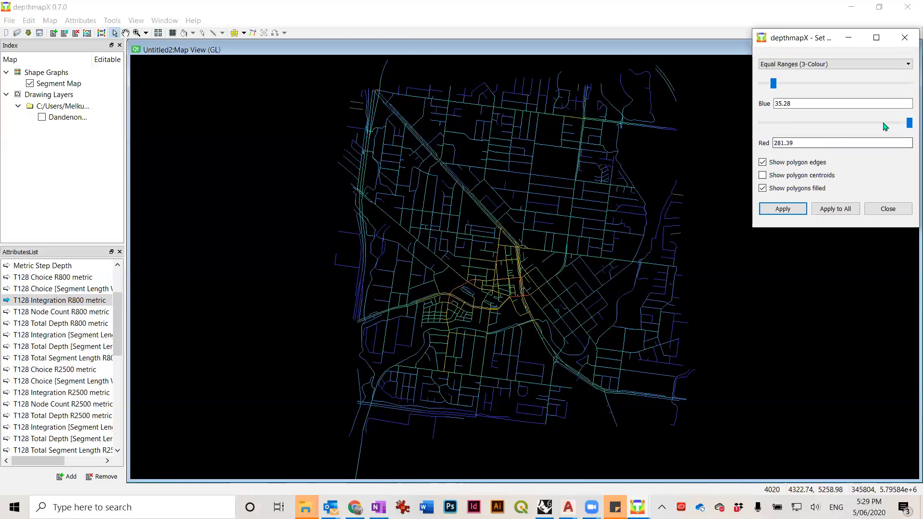
{"action": "left_click_drag", "start_coordinate": [909, 124], "coordinate": [883, 136]}
{"action": "left_click", "coordinate": [793, 211]}
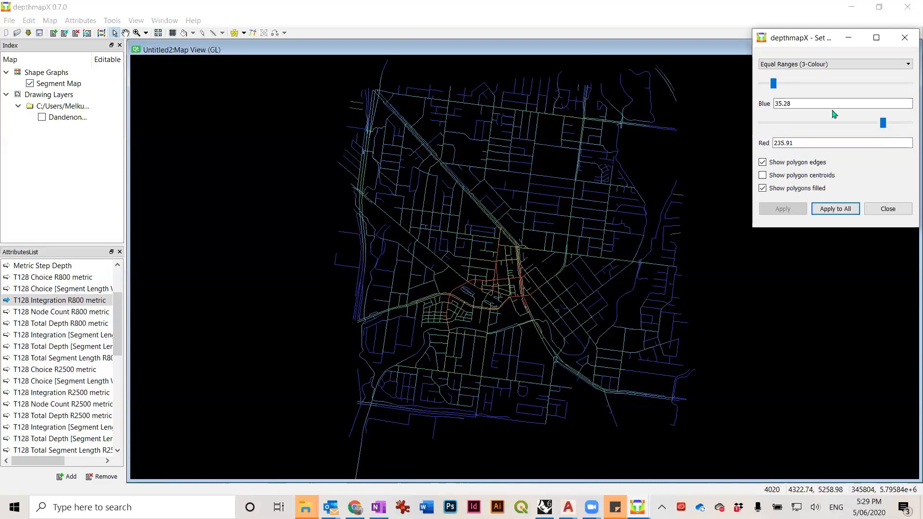
Step: Lower the colour range limits to 16.55 for blue and 187.76 for red and apply them to the map
{"action": "left_click_drag", "start_coordinate": [773, 85], "coordinate": [762, 84]}
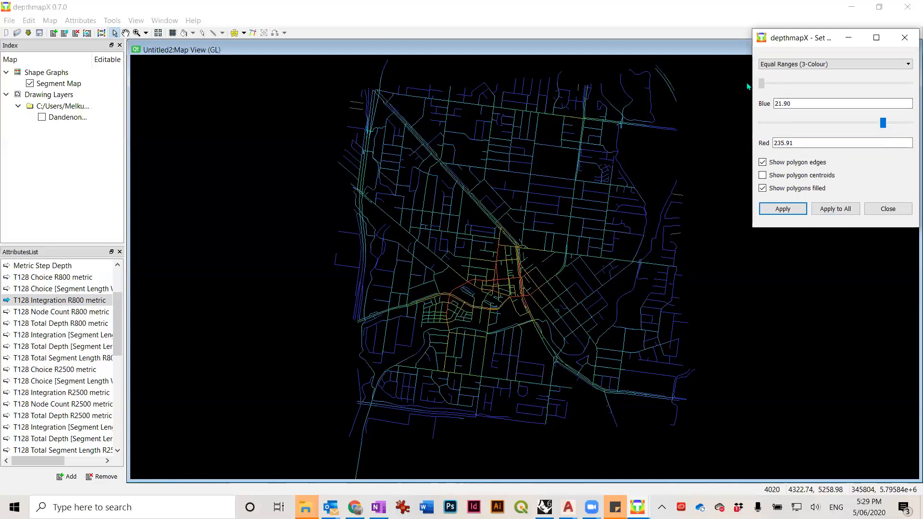
{"action": "left_click", "coordinate": [800, 211]}
{"action": "left_click_drag", "start_coordinate": [884, 124], "coordinate": [859, 123]}
{"action": "left_click", "coordinate": [788, 212]}
{"action": "left_click", "coordinate": [783, 210]}
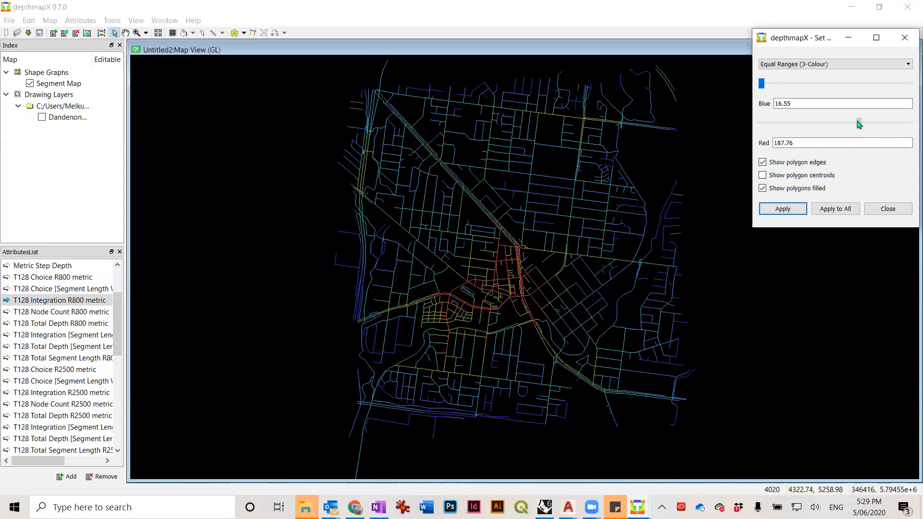
{"action": "left_click", "coordinate": [792, 211]}
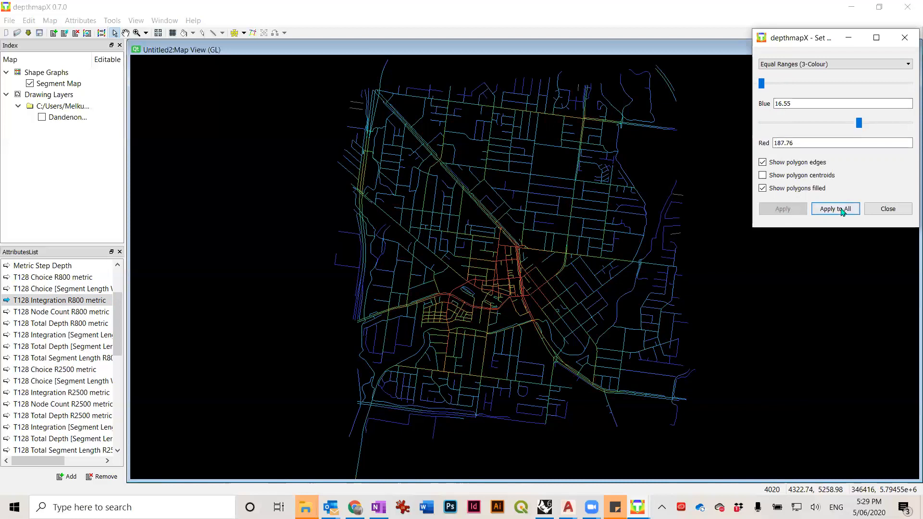
{"action": "left_click", "coordinate": [890, 210]}
Step: Apply the Equal Ranges (Monochrome) colour scheme to the map
{"action": "left_click", "coordinate": [812, 66]}
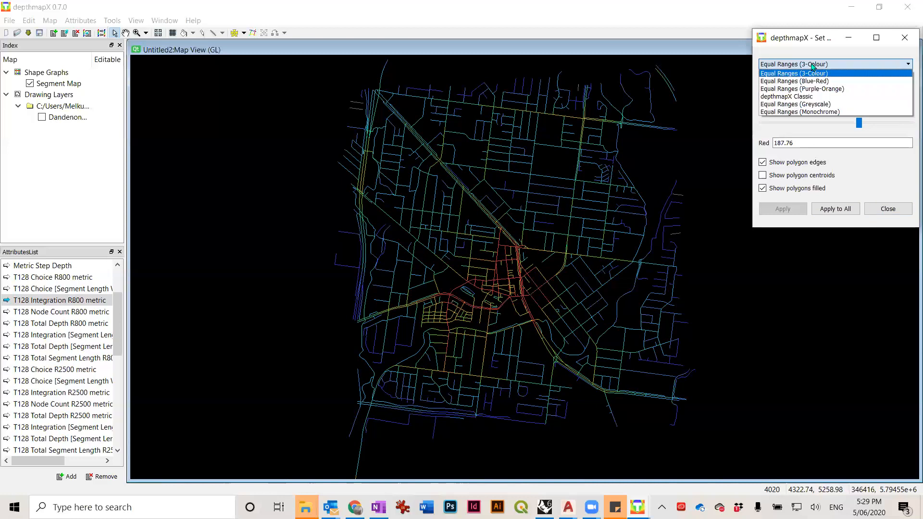
{"action": "left_click", "coordinate": [803, 112]}
{"action": "left_click", "coordinate": [783, 209]}
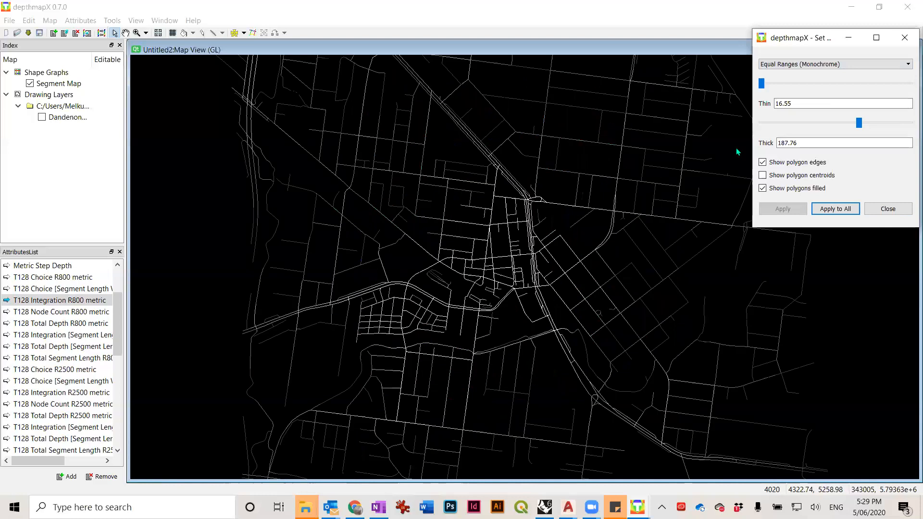
Step: Apply the Equal Ranges (Greyscale) colour scheme and inspect the map with it
{"action": "left_click", "coordinate": [851, 70]}
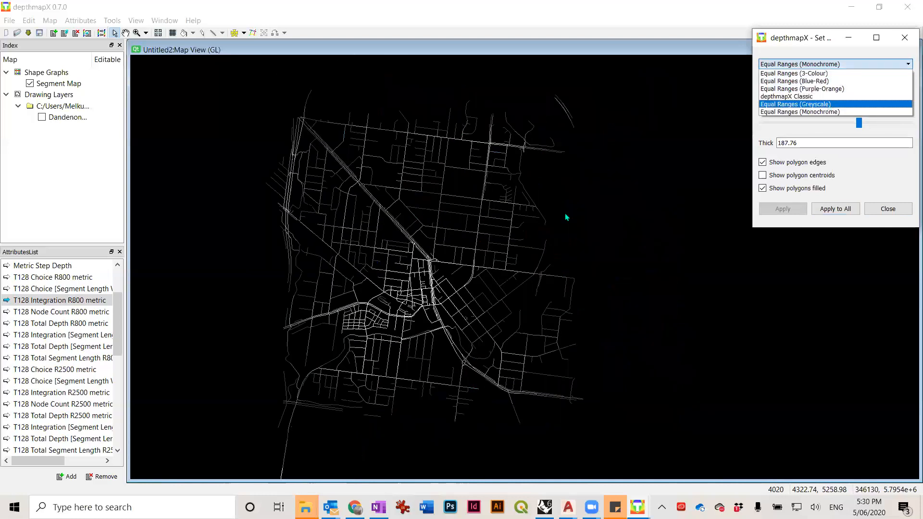
{"action": "left_click", "coordinate": [812, 104]}
{"action": "left_click", "coordinate": [783, 208]}
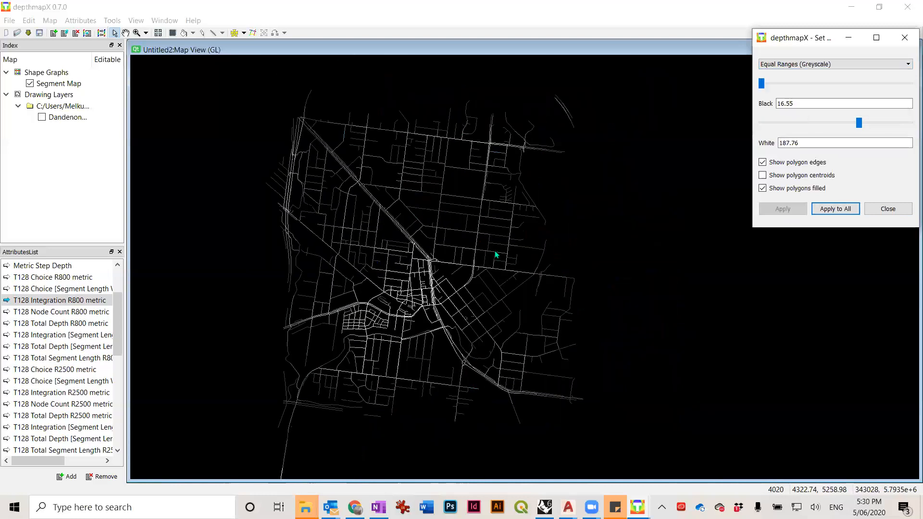
{"action": "scroll", "coordinate": [406, 303], "scroll_direction": "up", "scroll_amount": 2}
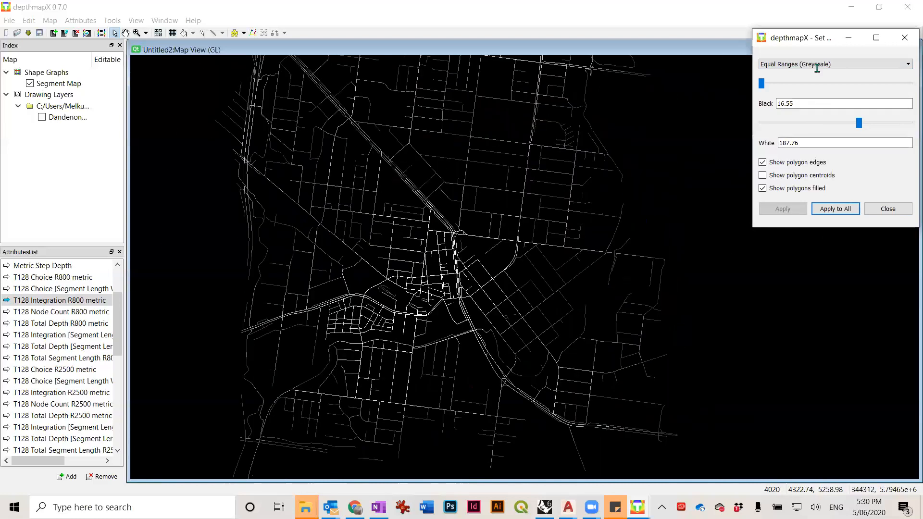
Step: Reapply the Equal Ranges (3-Colour) scheme to the map and close the colour range settings
{"action": "left_click", "coordinate": [839, 68]}
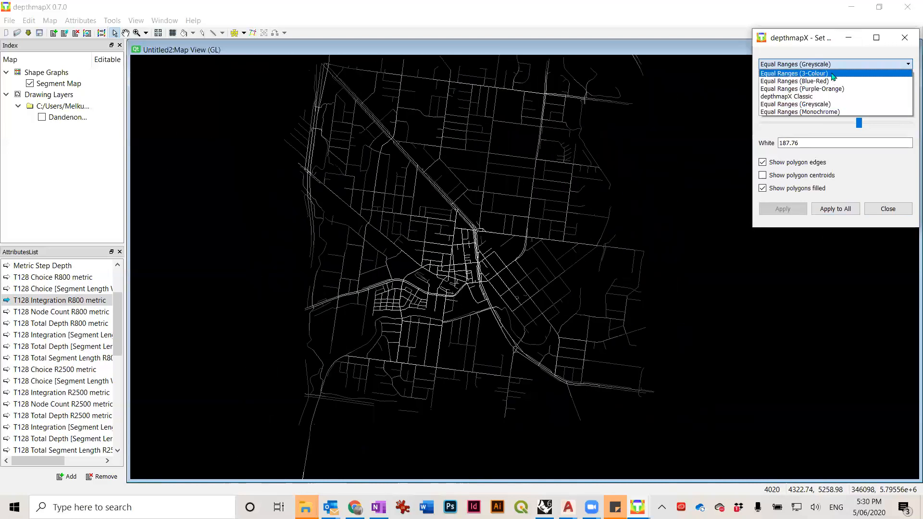
{"action": "left_click", "coordinate": [788, 73]}
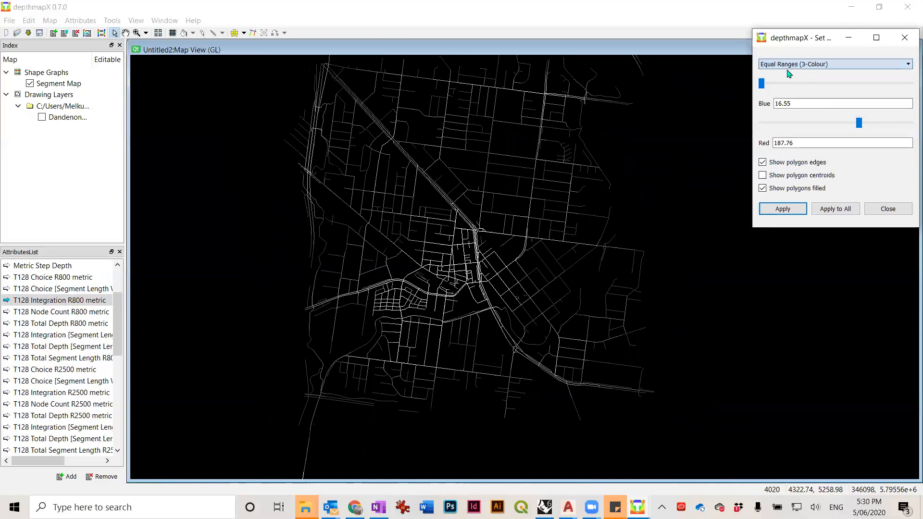
{"action": "left_click", "coordinate": [783, 209]}
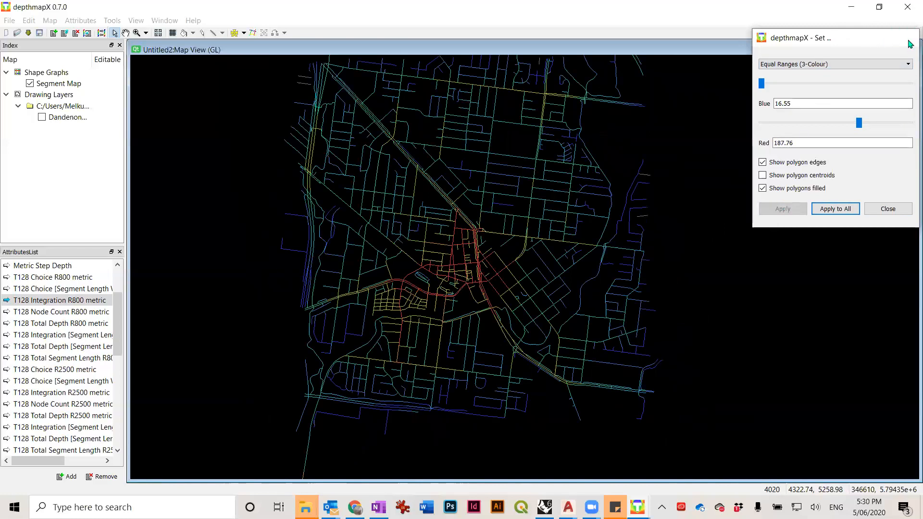
{"action": "left_click", "coordinate": [909, 41]}
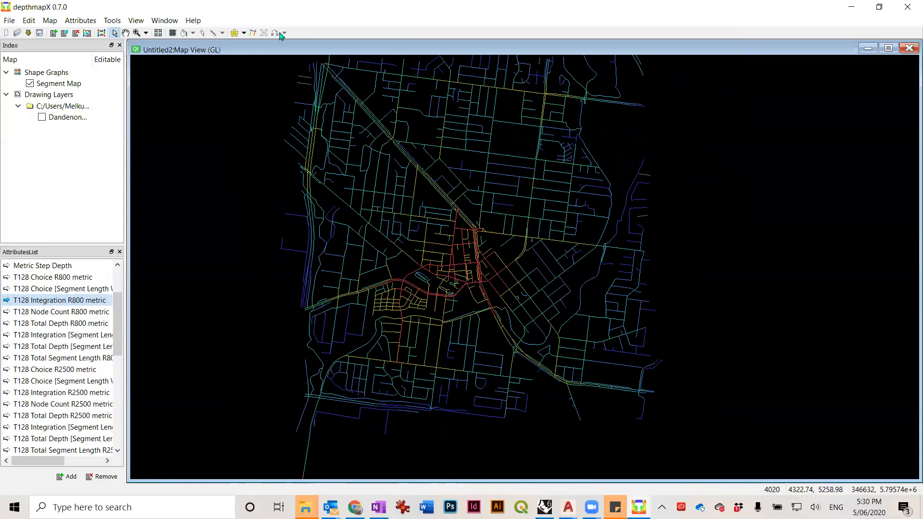
Step: Check the screen export dialog for saving the map view as Encapsulated Postscript (*.eps), and leave it without saving
{"action": "left_click", "coordinate": [9, 22]}
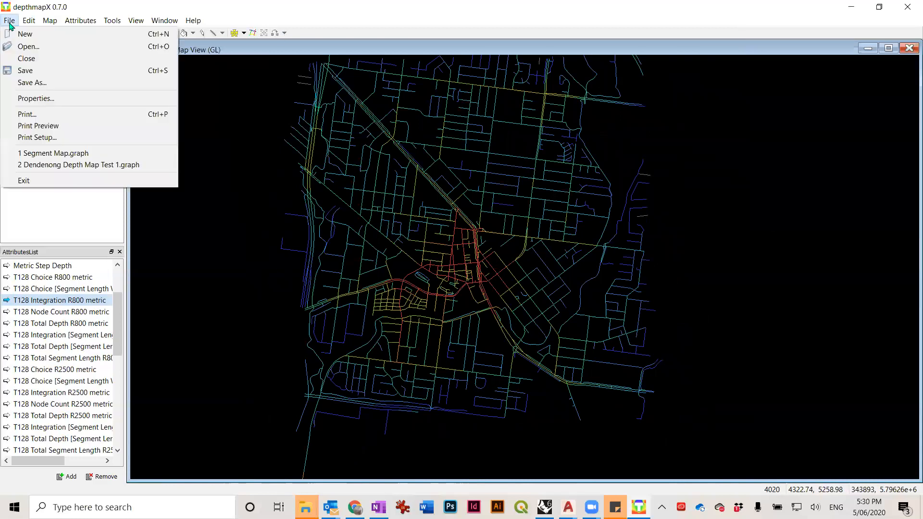
{"action": "left_click", "coordinate": [9, 22]}
{"action": "left_click", "coordinate": [29, 20]}
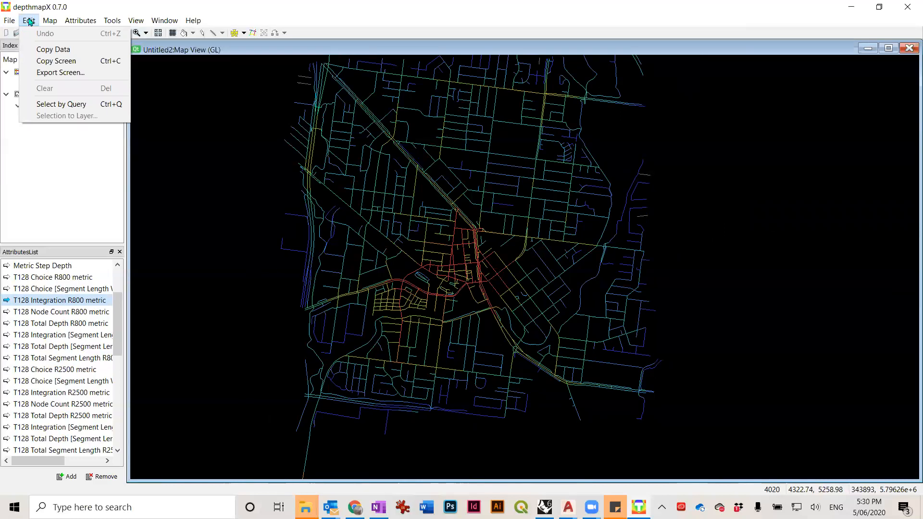
{"action": "left_click", "coordinate": [102, 72]}
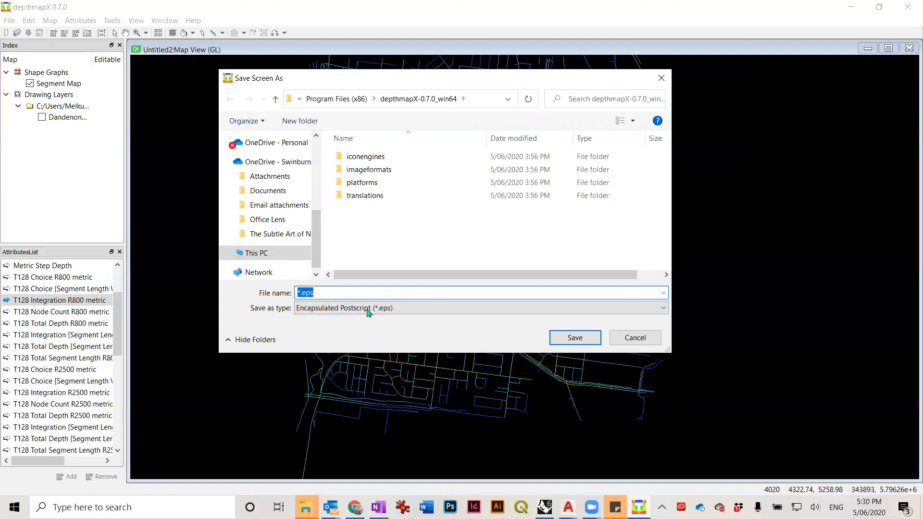
{"action": "left_click", "coordinate": [302, 292]}
{"action": "left_click", "coordinate": [661, 78]}
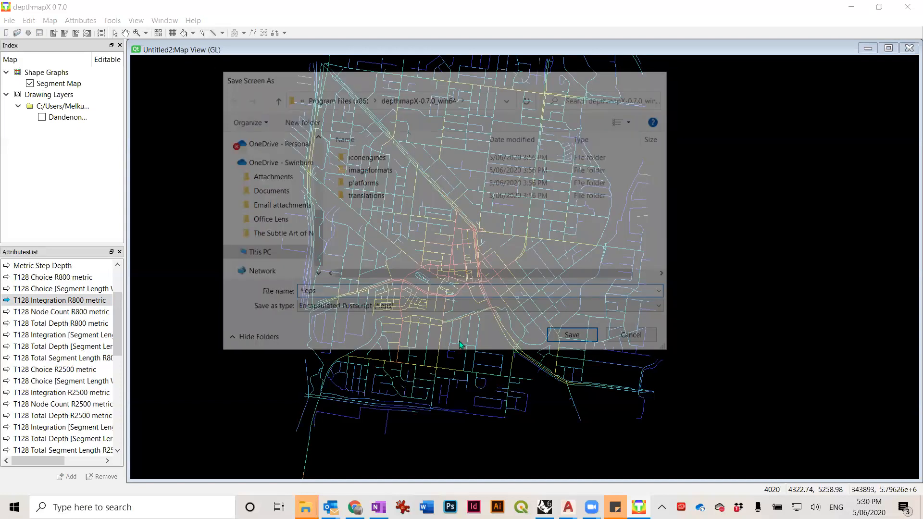
{"action": "scroll", "coordinate": [282, 193], "scroll_direction": "down", "scroll_amount": 3}
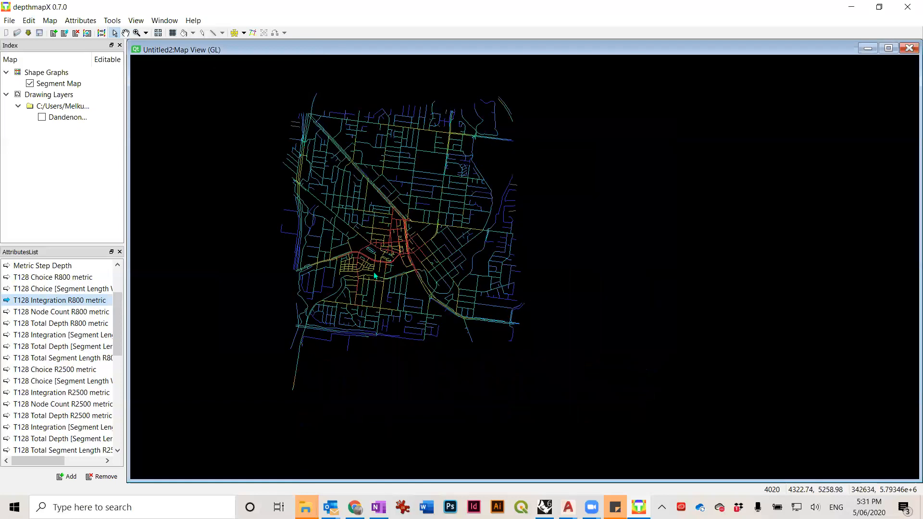
{"action": "scroll", "coordinate": [374, 275], "scroll_direction": "up", "scroll_amount": 2}
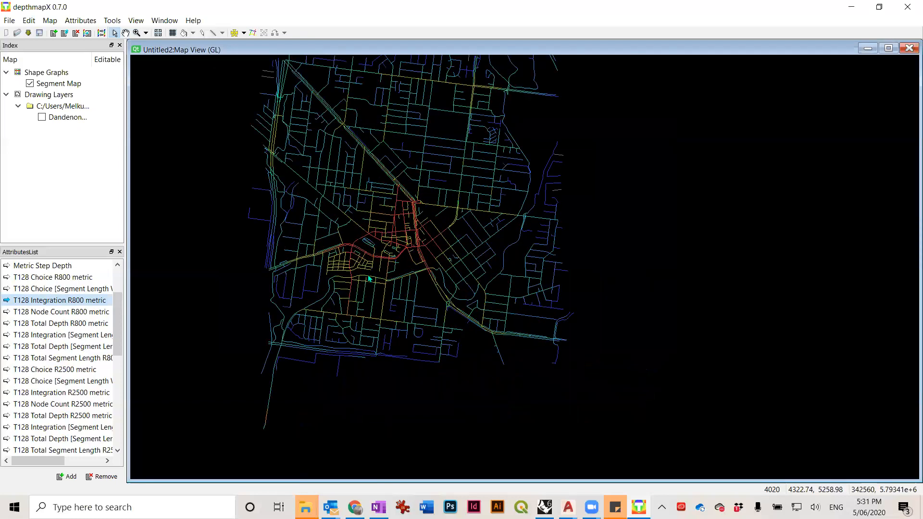
{"action": "mouse_move", "coordinate": [369, 278]}
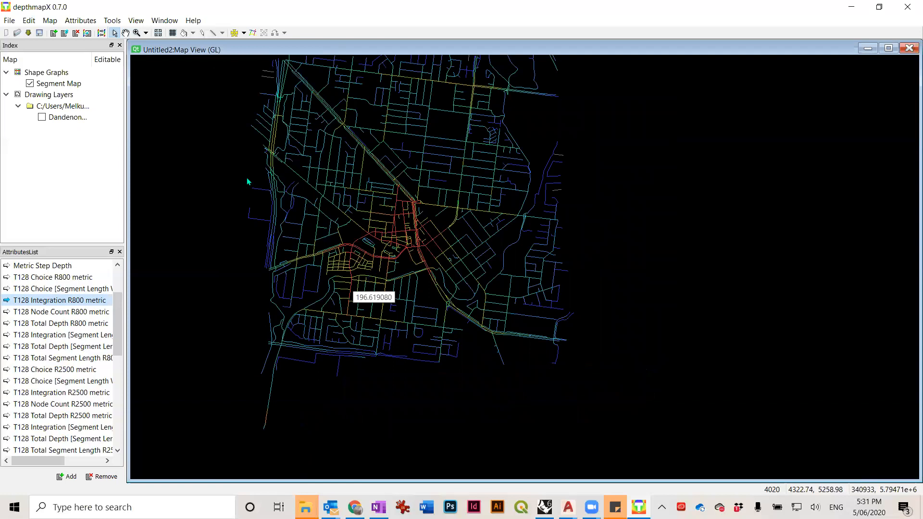
{"action": "mouse_move", "coordinate": [393, 248]}
{"action": "mouse_move", "coordinate": [486, 232]}
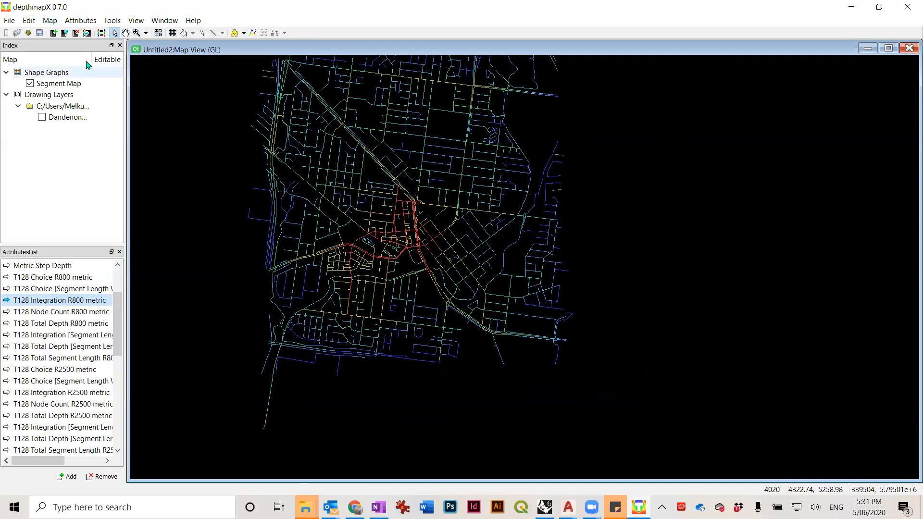
Step: Start exporting the segment map and choose the DepthMap Dande folder inside 10 x How-To Guide Videos as the destination
{"action": "left_click", "coordinate": [54, 22]}
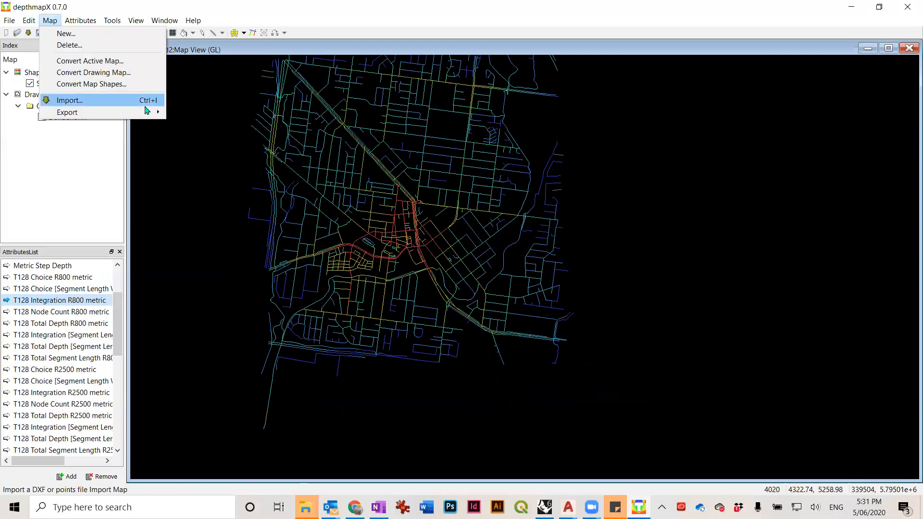
{"action": "mouse_move", "coordinate": [134, 112]}
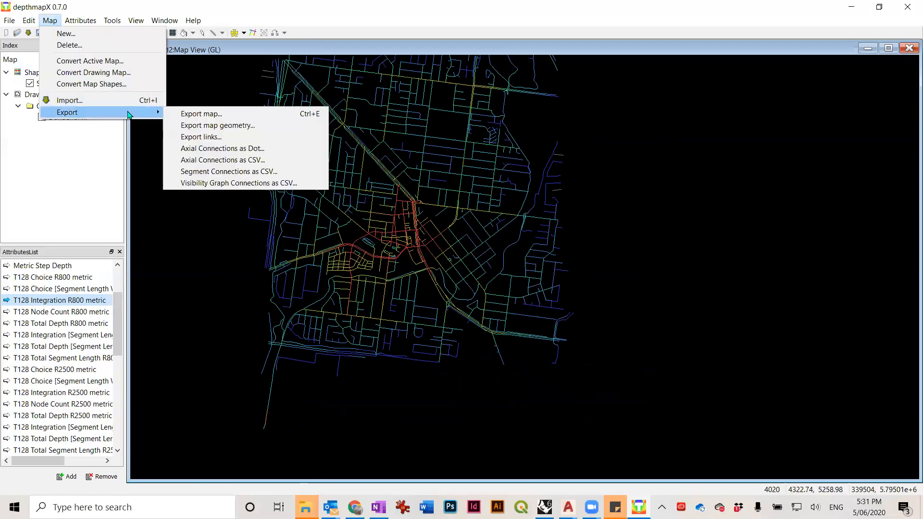
{"action": "left_click", "coordinate": [230, 113]}
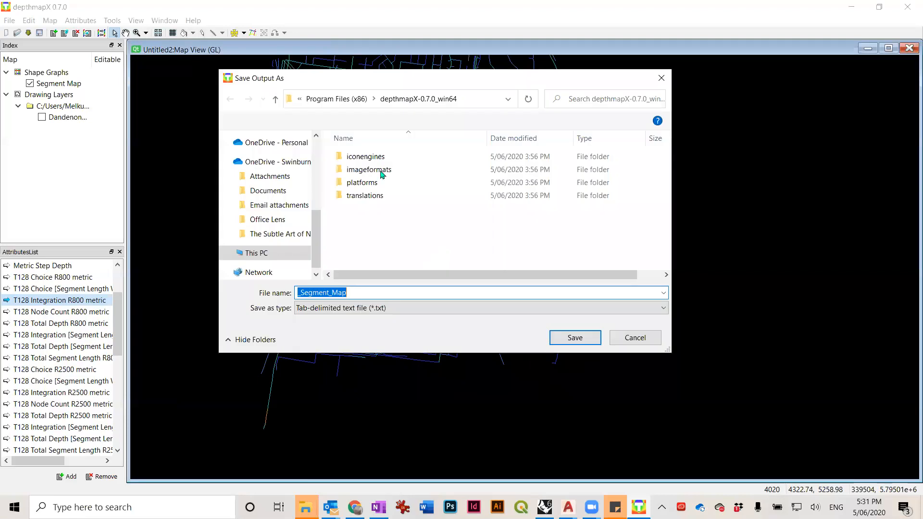
{"action": "scroll", "coordinate": [293, 214], "scroll_direction": "up", "scroll_amount": 5}
{"action": "left_click", "coordinate": [288, 238]}
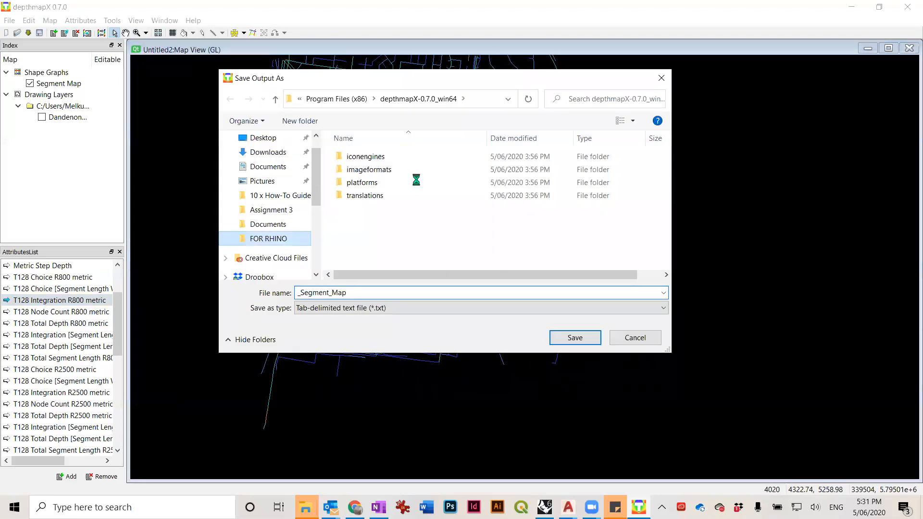
{"action": "left_click", "coordinate": [273, 195]}
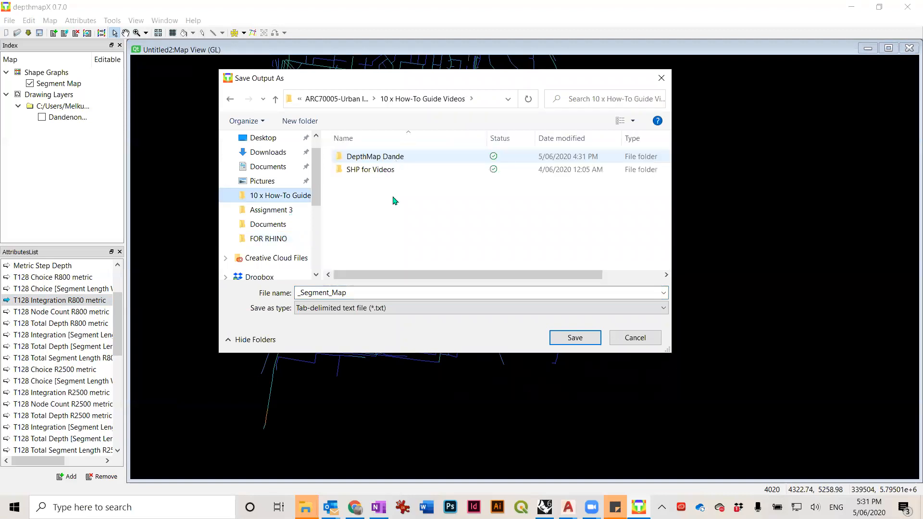
{"action": "double_click", "coordinate": [375, 157]}
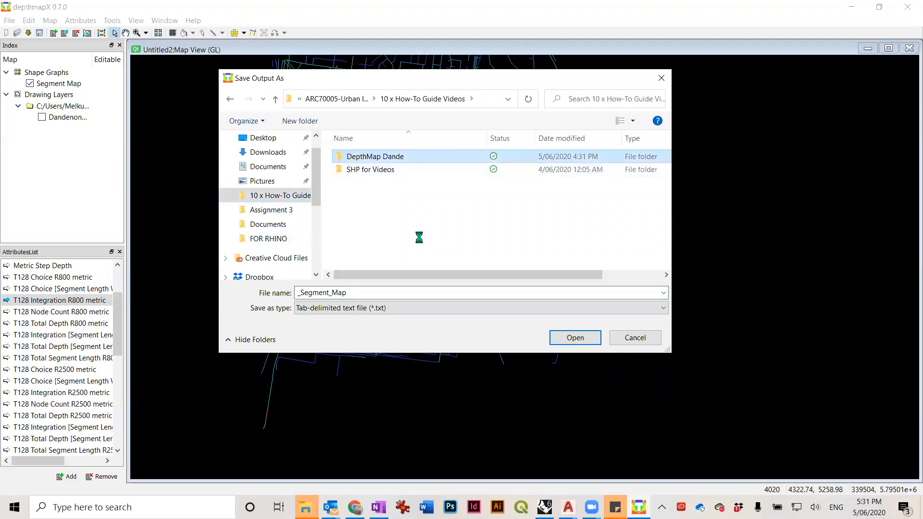
Step: Save the exported map as a MapInfo file (*.mif) named Dandenong2_Segment_Map in the DepthMap Dande folder
{"action": "left_click", "coordinate": [398, 310]}
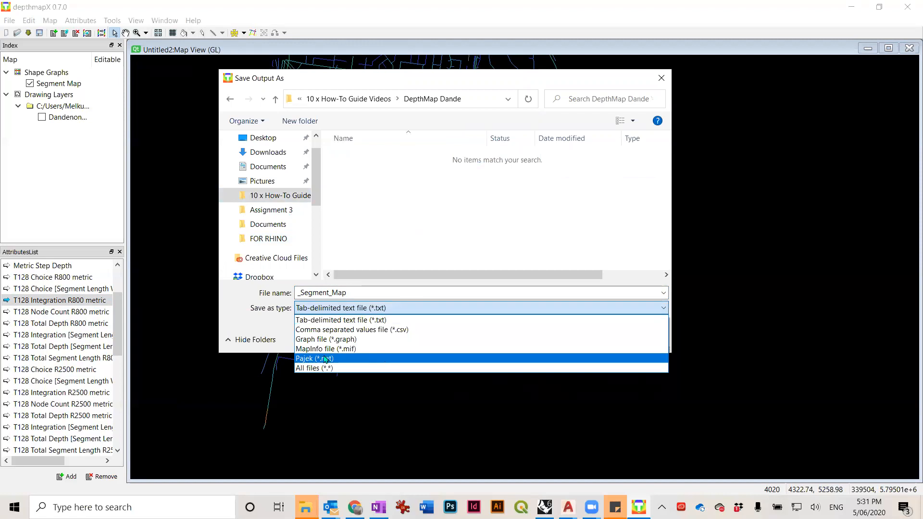
{"action": "left_click", "coordinate": [363, 349]}
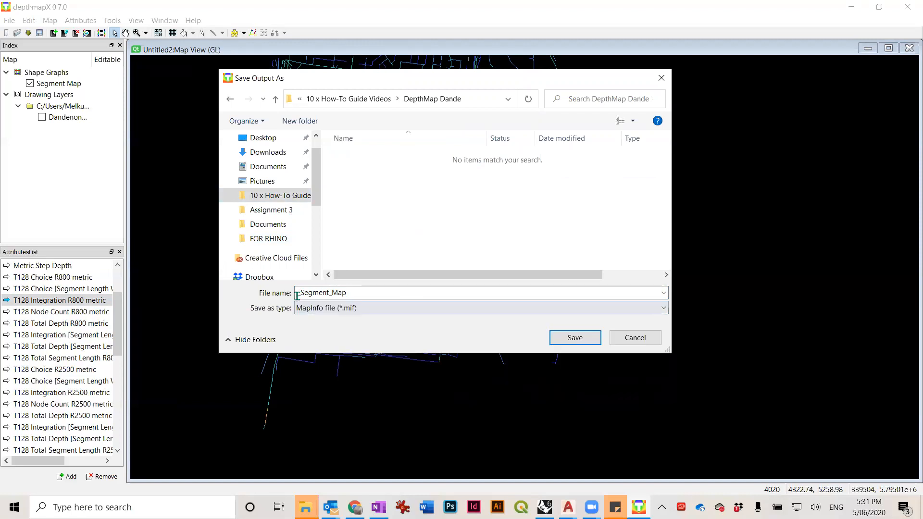
{"action": "double_click", "coordinate": [296, 294]}
{"action": "left_click", "coordinate": [296, 294]}
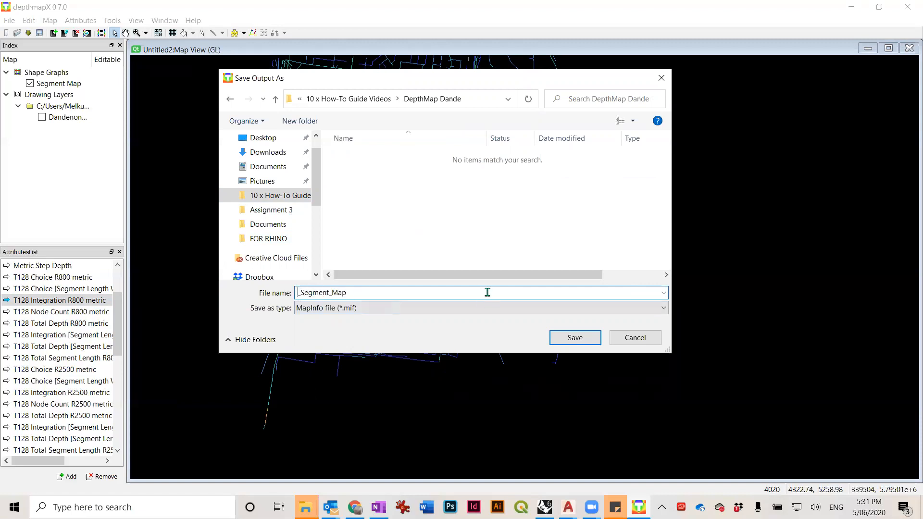
{"action": "type", "text": "Dandenong2"}
{"action": "left_click", "coordinate": [373, 99]}
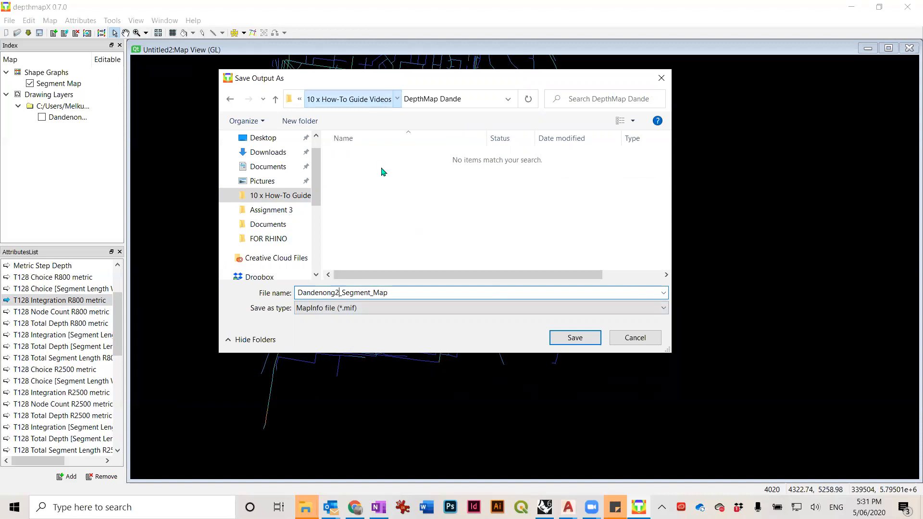
{"action": "left_click", "coordinate": [388, 156]}
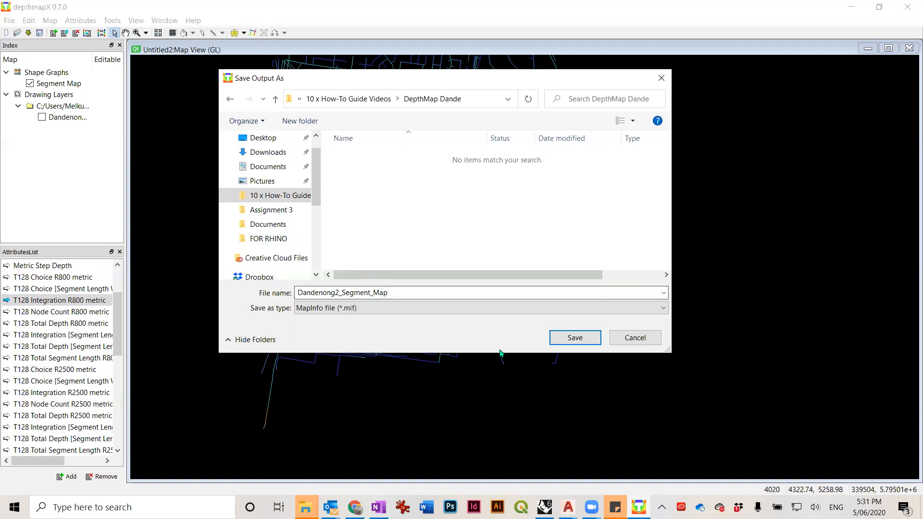
{"action": "left_click", "coordinate": [576, 337]}
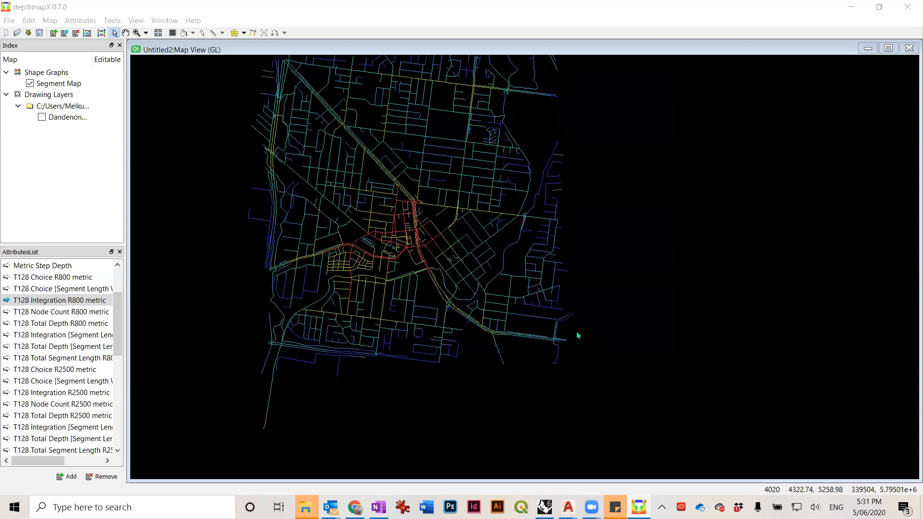